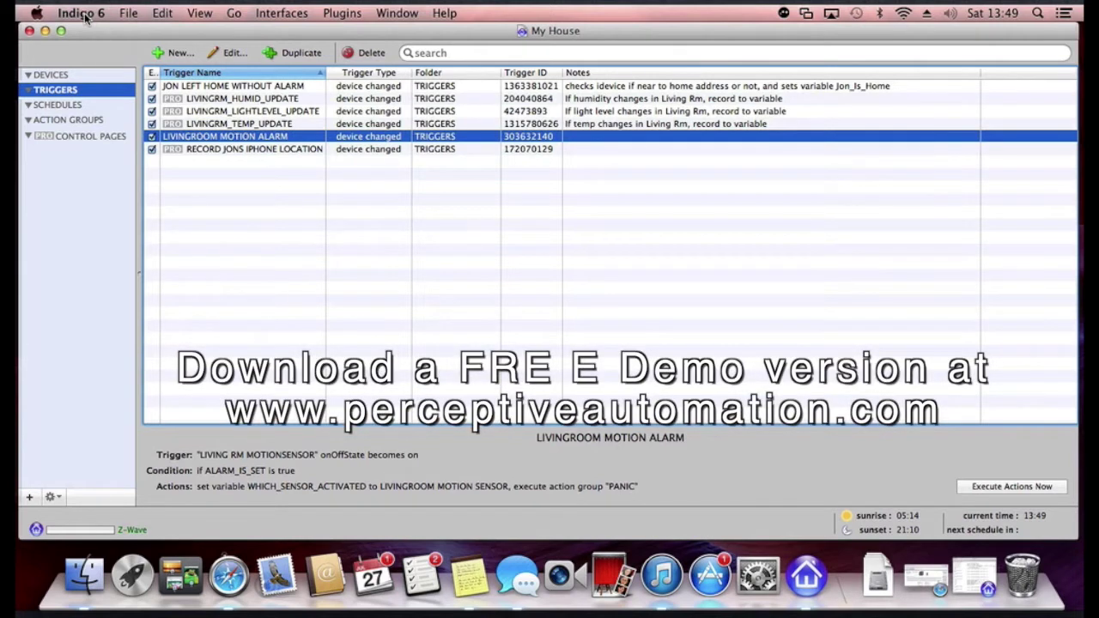
View Indigo 6's version and licence details, then close the About window.
click(85, 14)
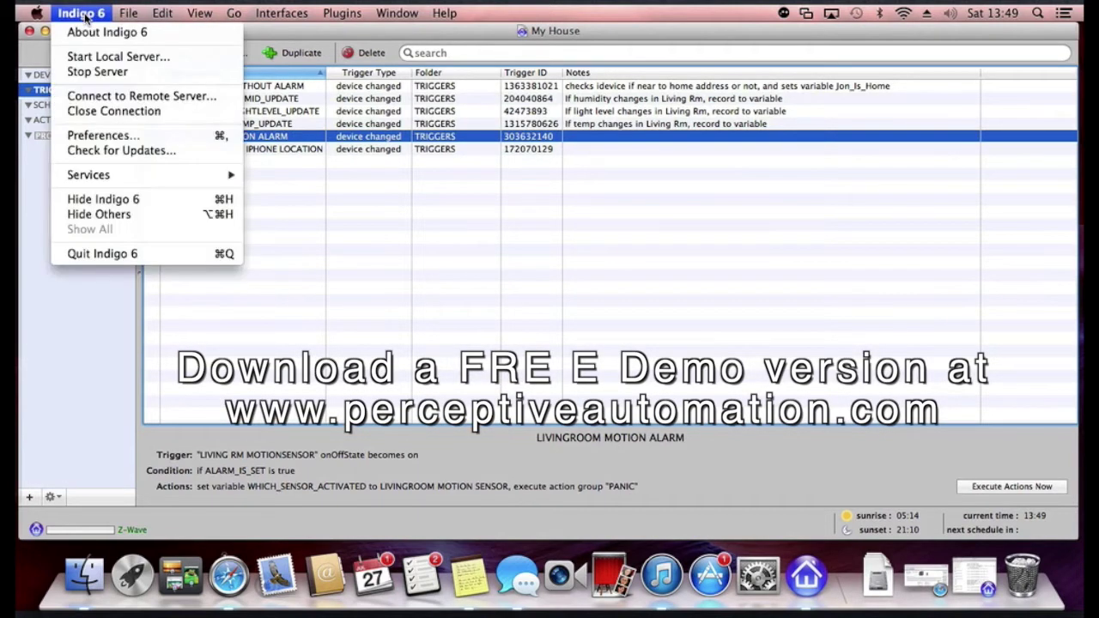
click(97, 36)
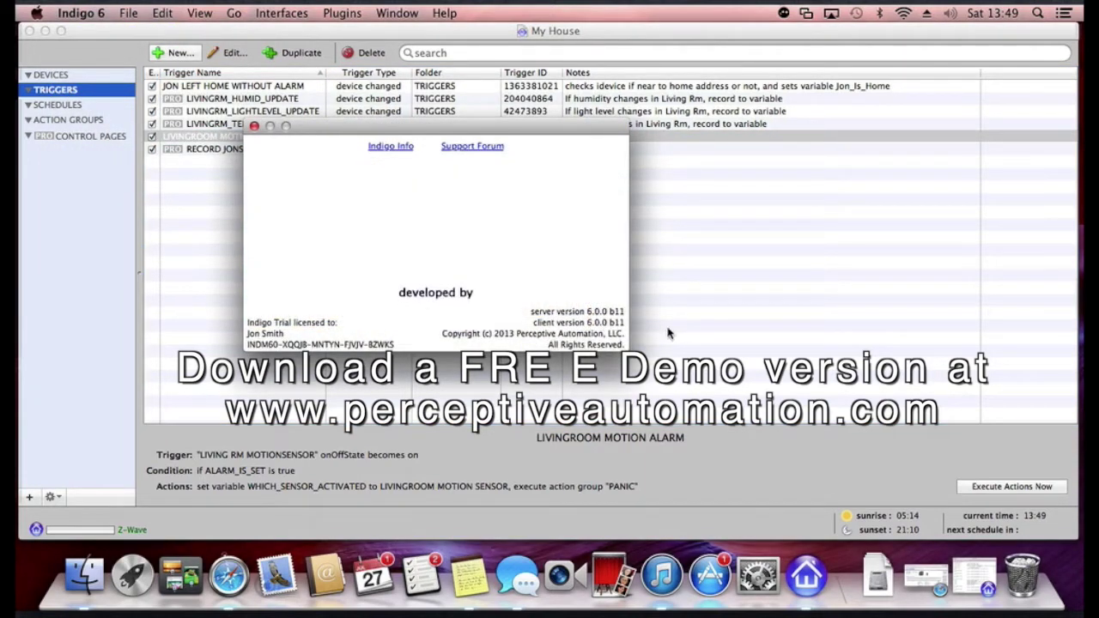
click(182, 201)
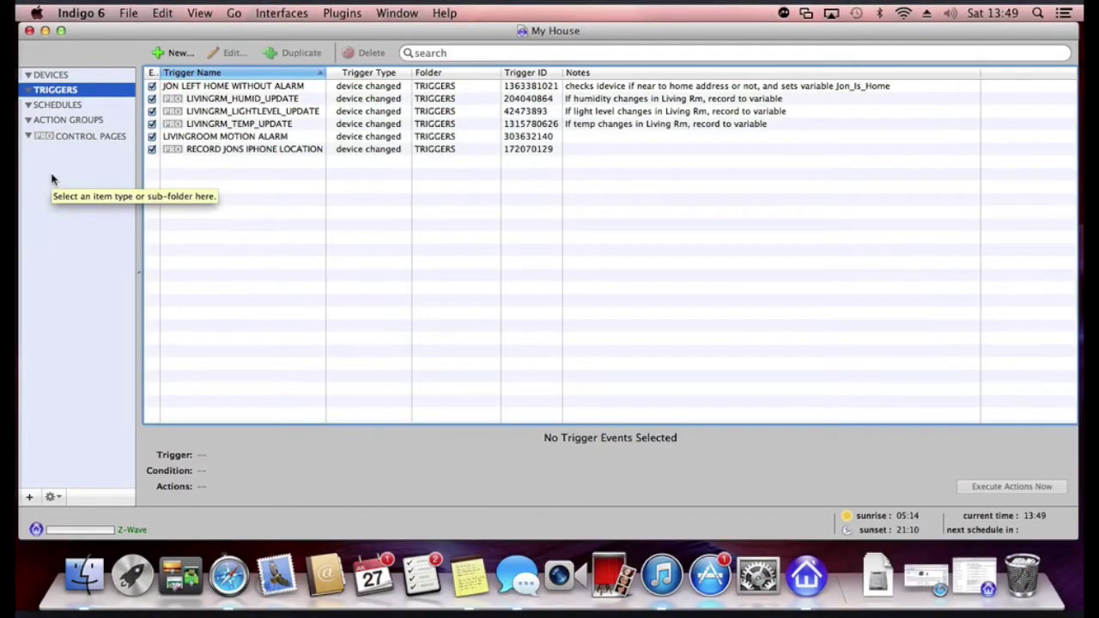
Show the devices list and view the TV LAMP and DIMMER LAMP details.
click(61, 76)
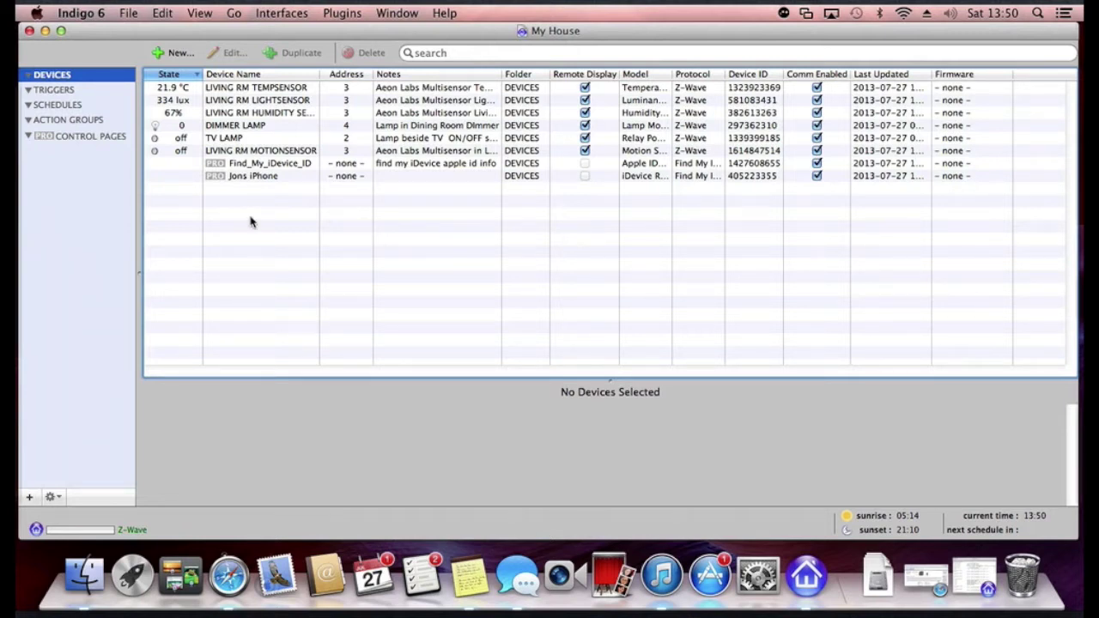
click(237, 142)
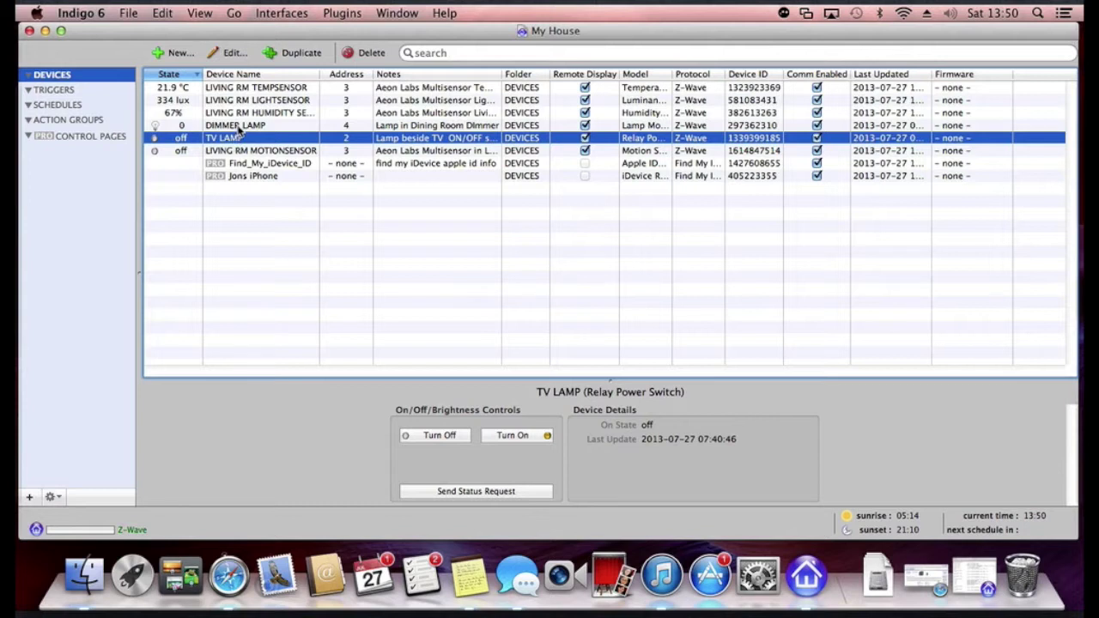
click(239, 127)
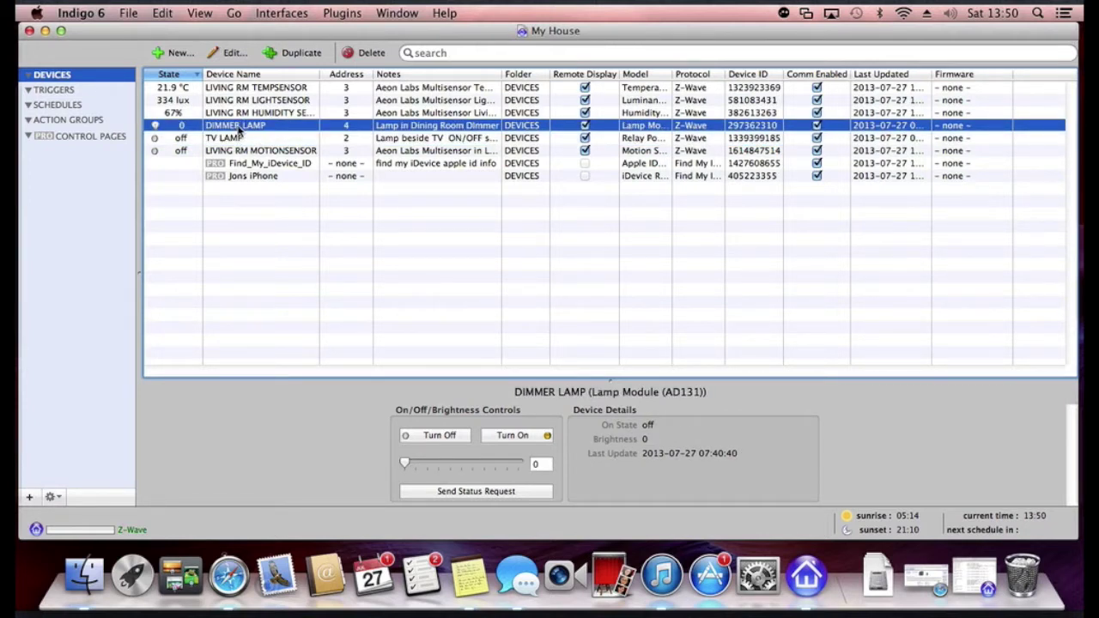
drag(238, 129, 242, 89)
Review the living room temperature, light, humidity and motion sensors, ending on the motion sensor at 85% battery.
click(243, 87)
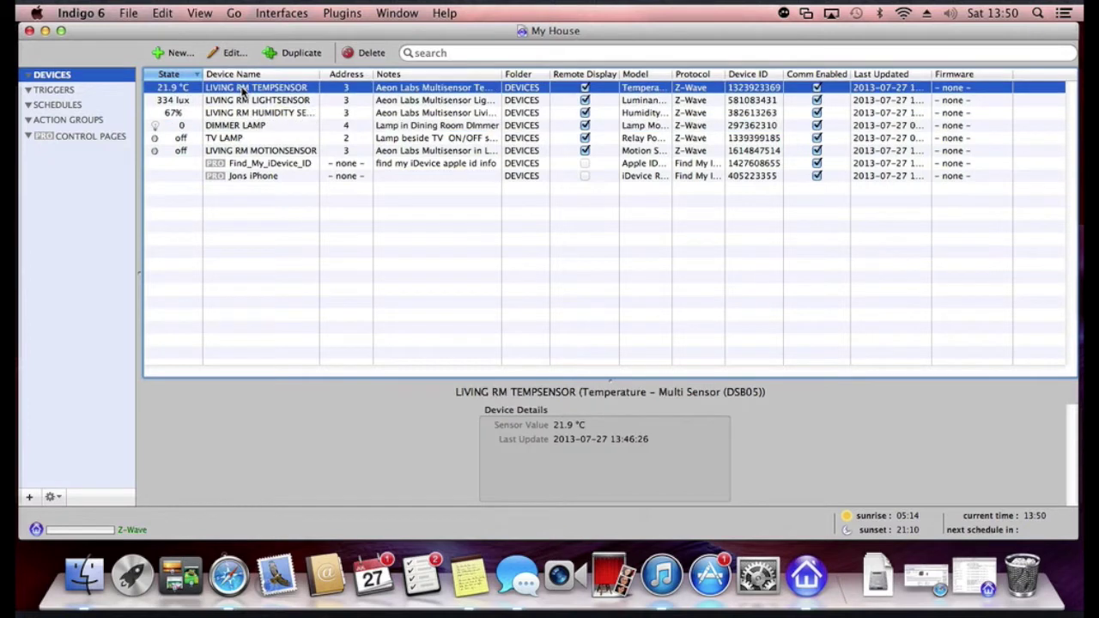
click(288, 102)
click(288, 113)
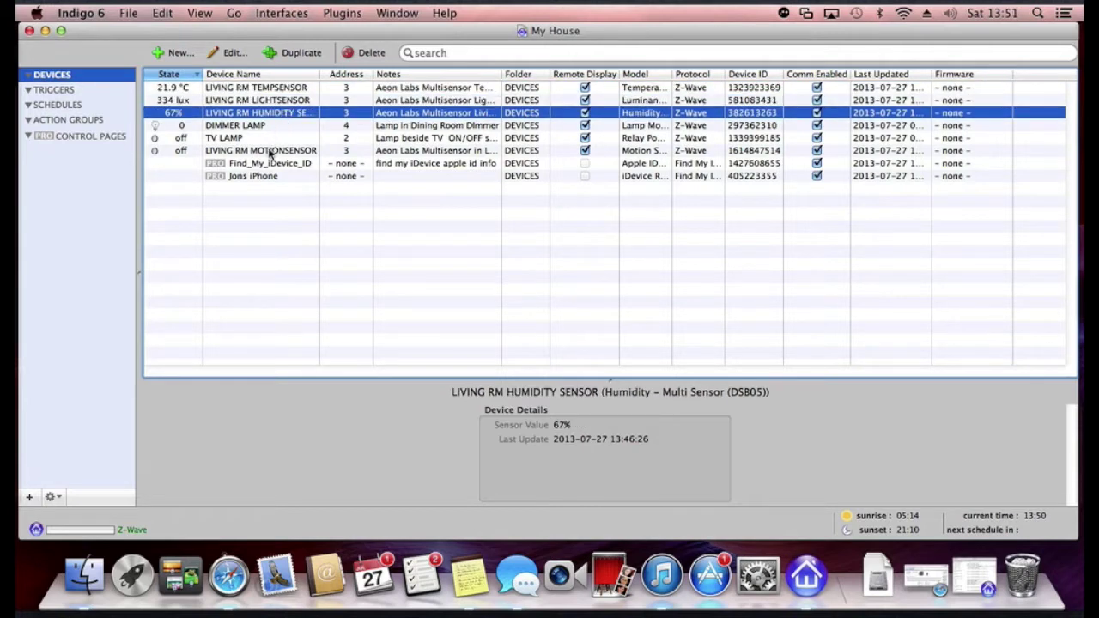
click(271, 151)
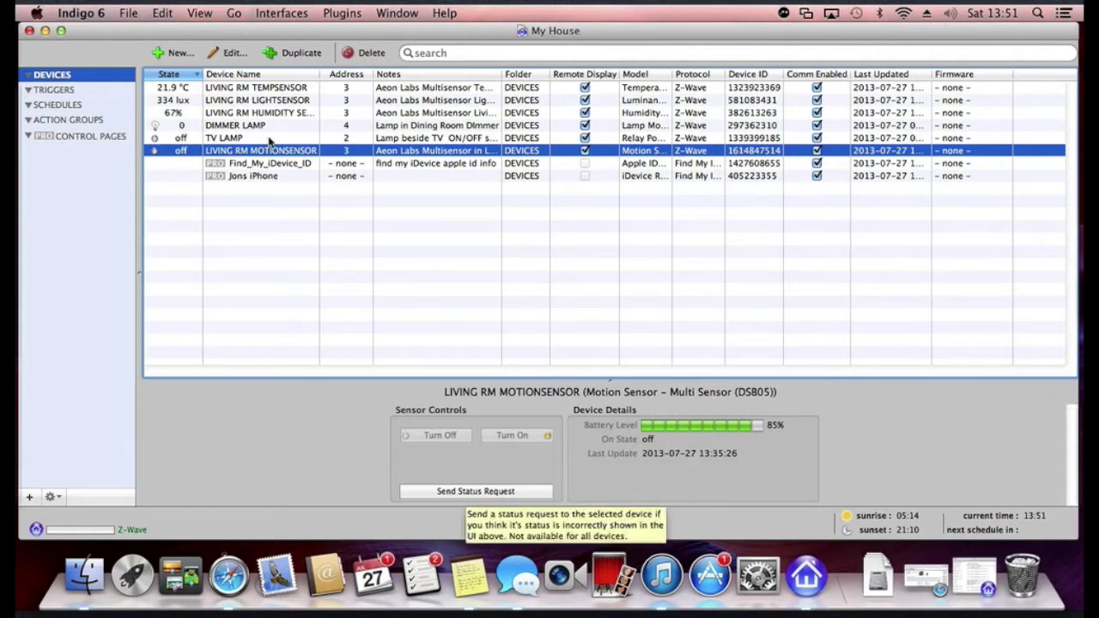
click(230, 139)
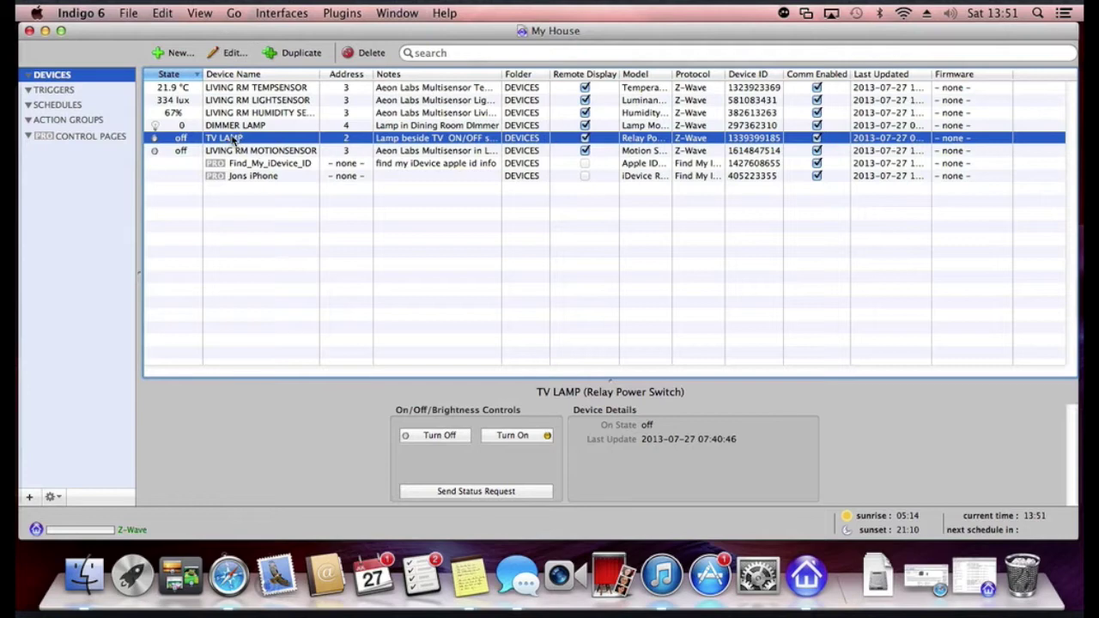
click(231, 151)
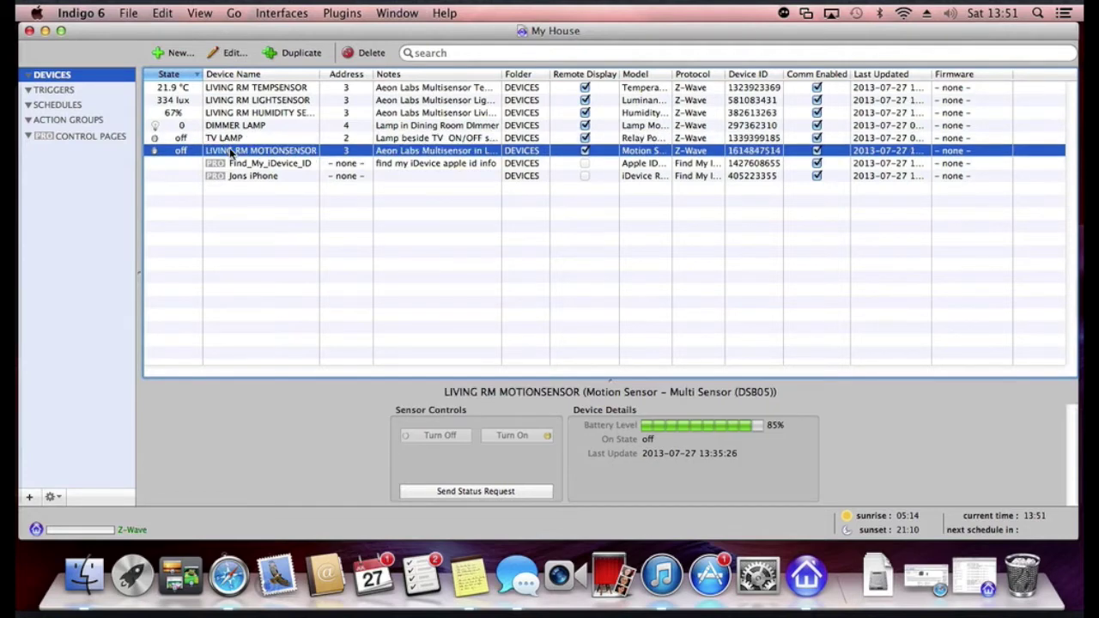
double_click(229, 150)
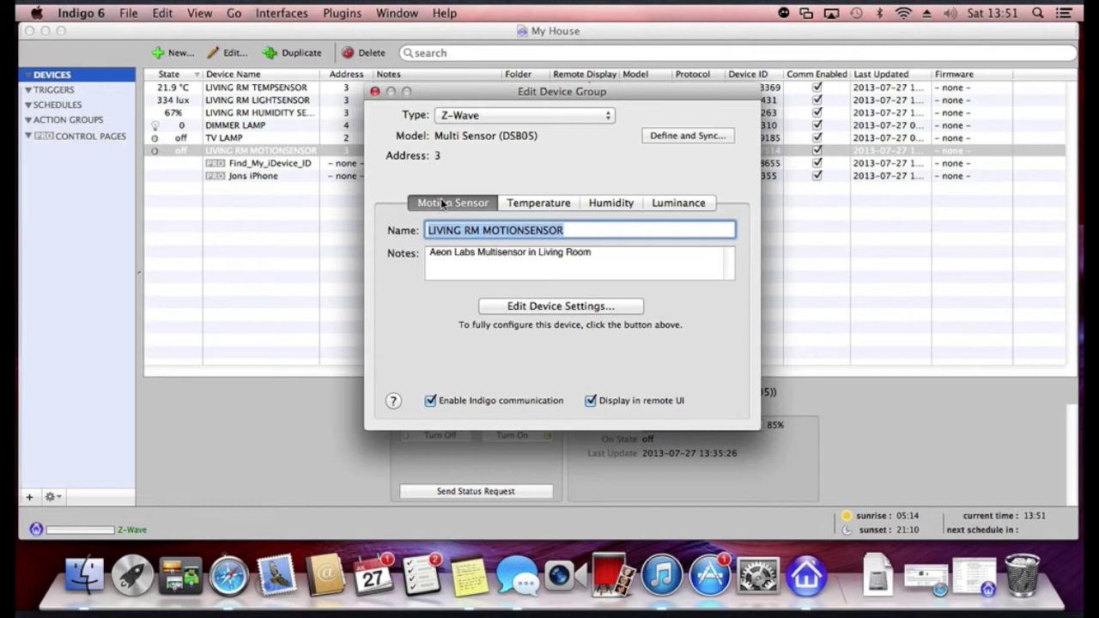
click(552, 204)
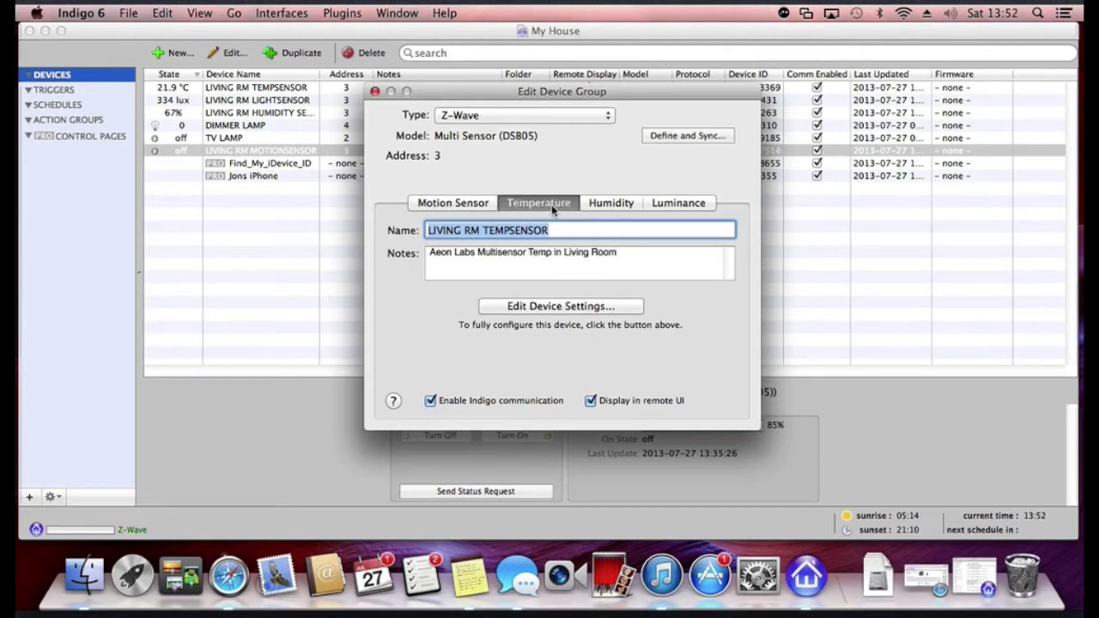
click(618, 203)
click(675, 204)
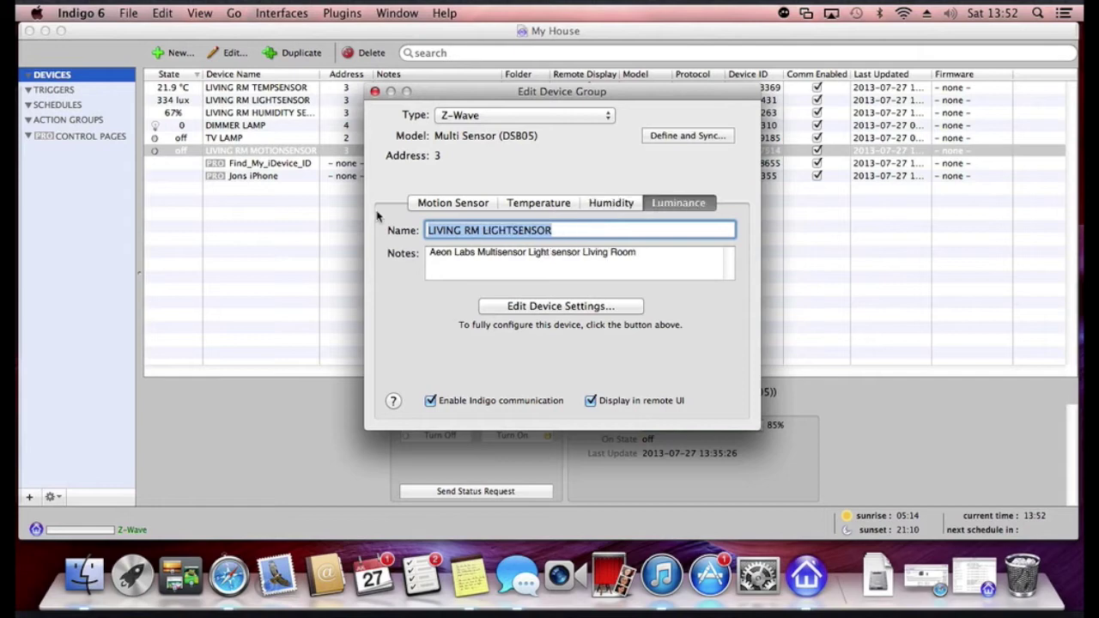
click(425, 203)
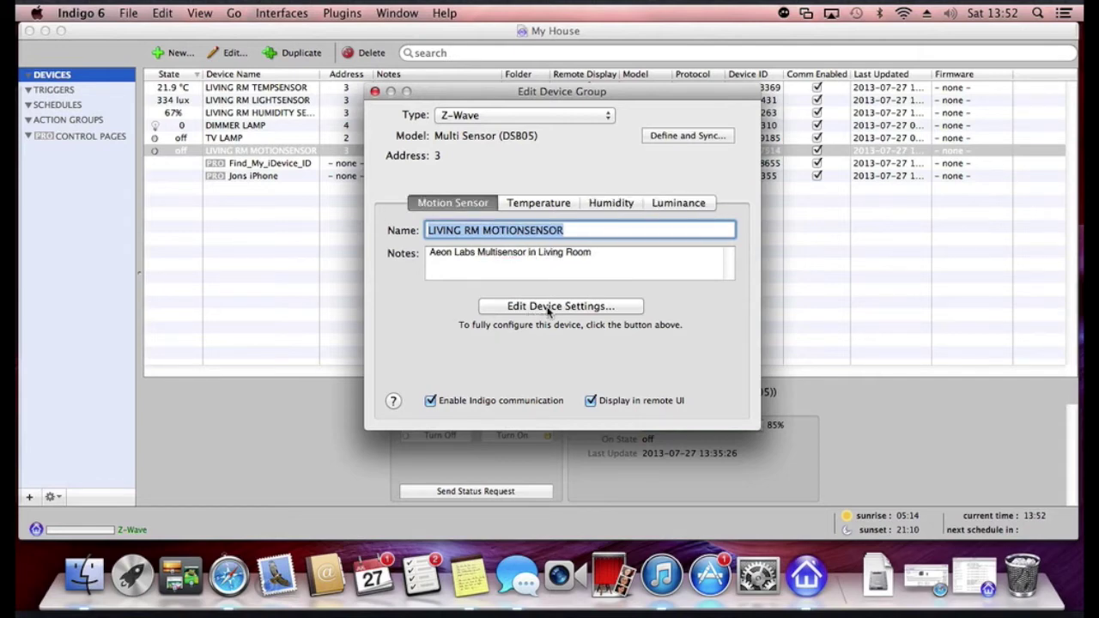
click(560, 306)
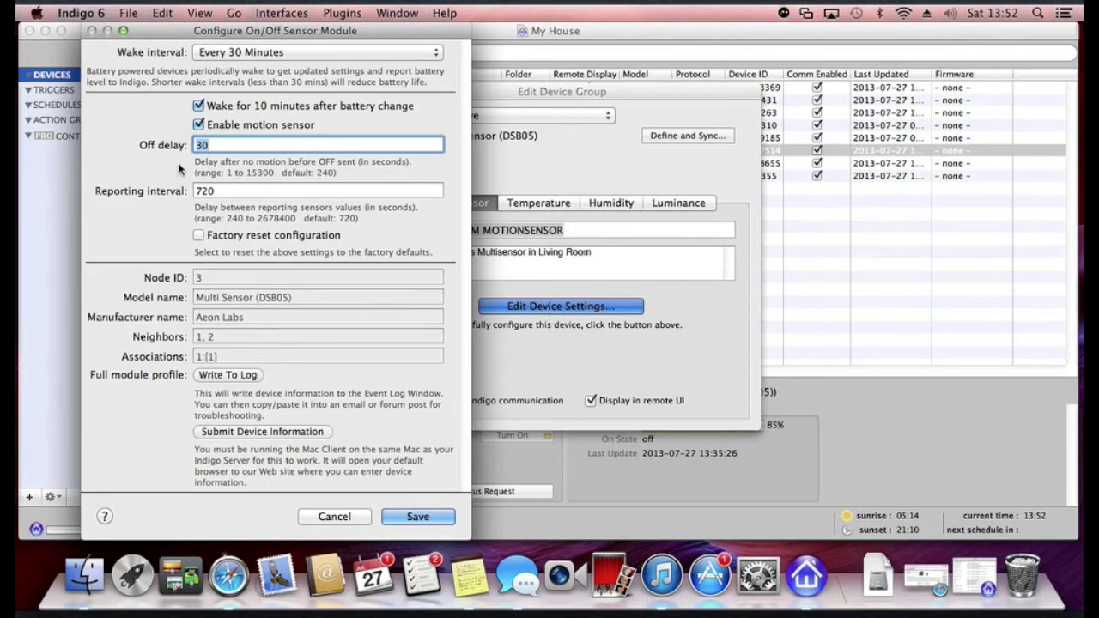
click(342, 519)
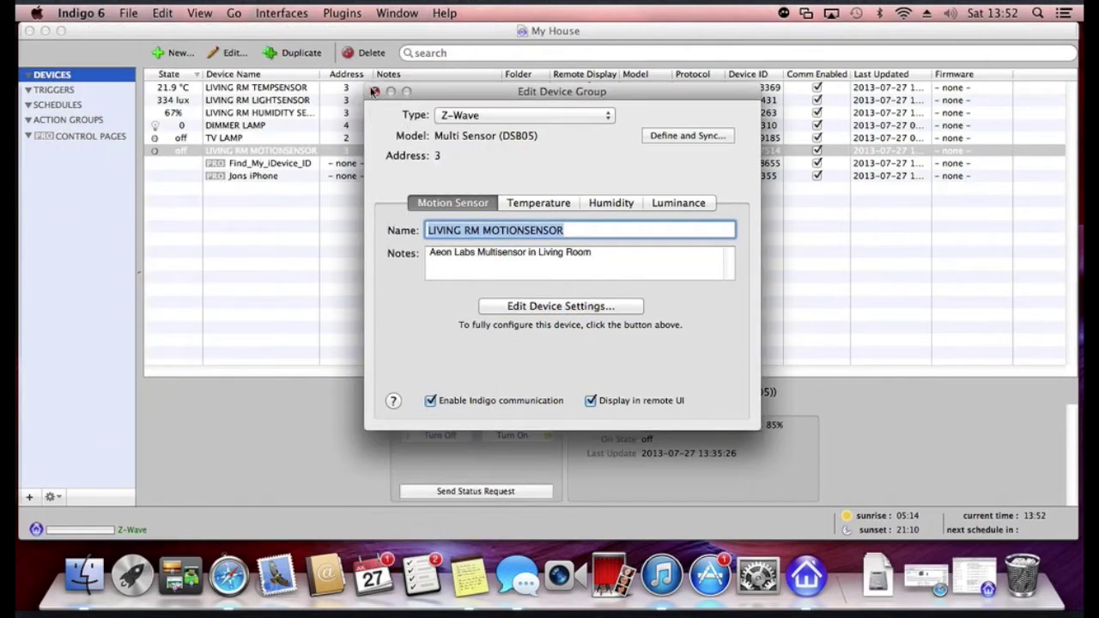
click(374, 93)
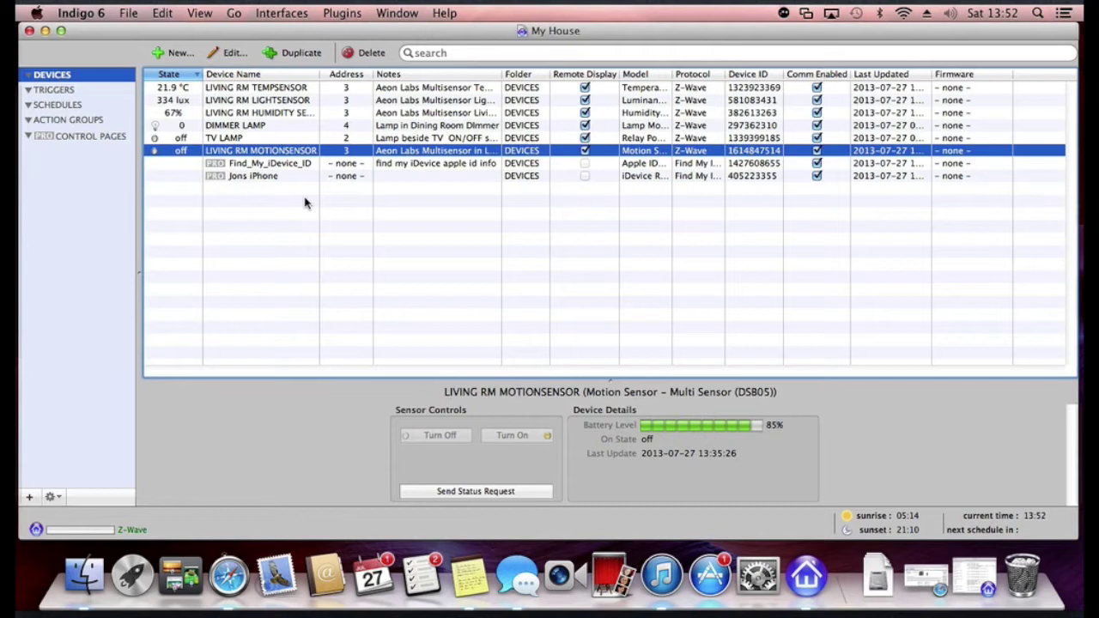
View the Find_My_iDevice_ID and iPhone device details, then switch to the Triggers list.
click(279, 166)
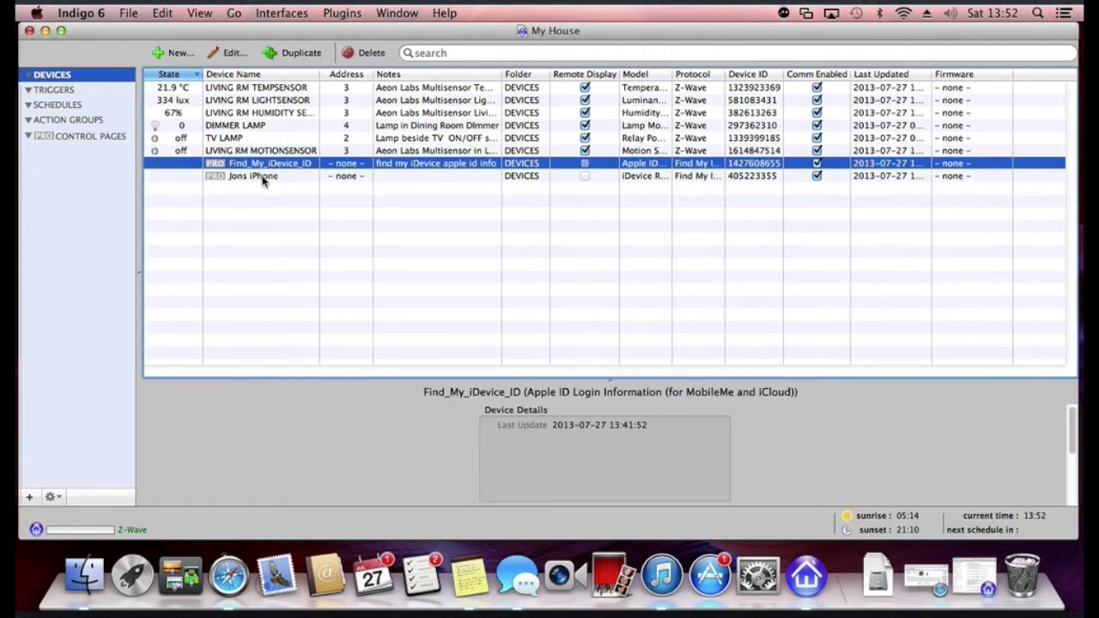
click(263, 177)
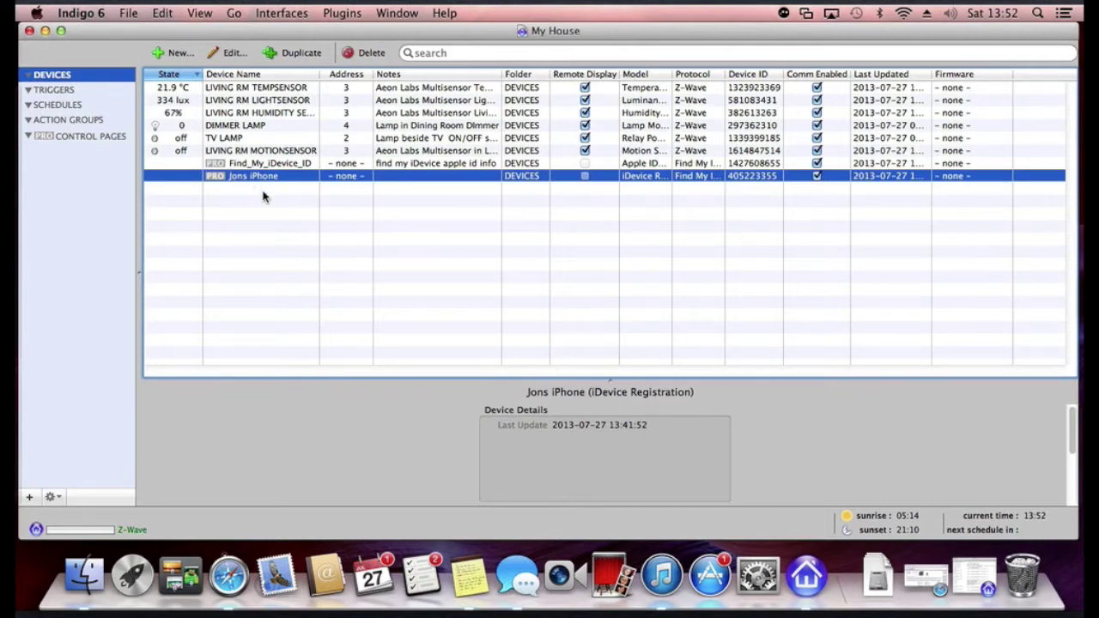
click(67, 90)
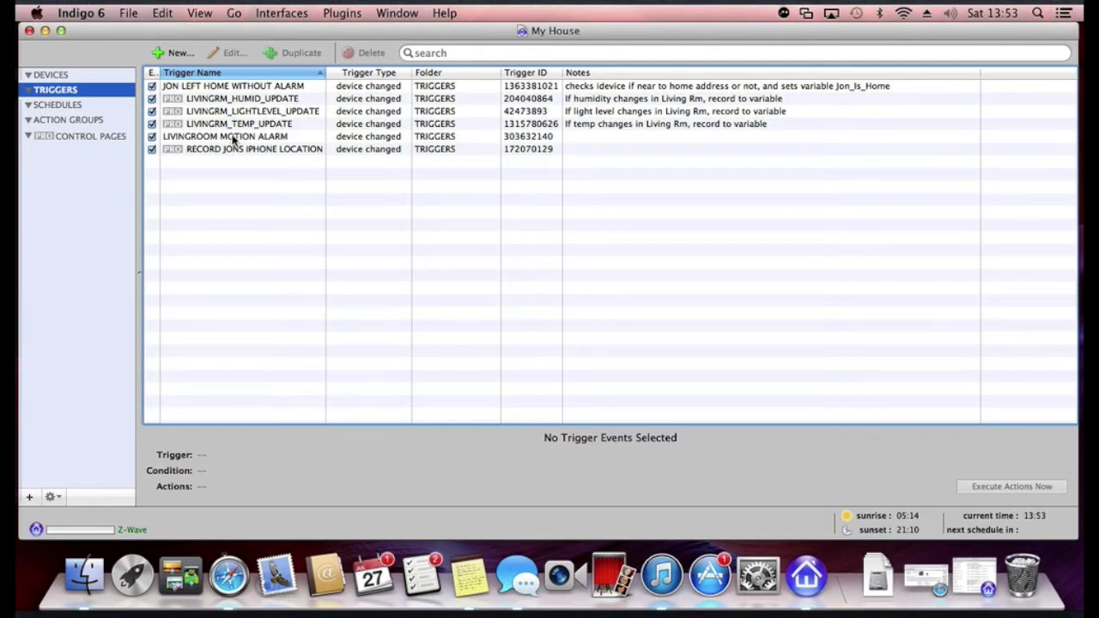
click(233, 139)
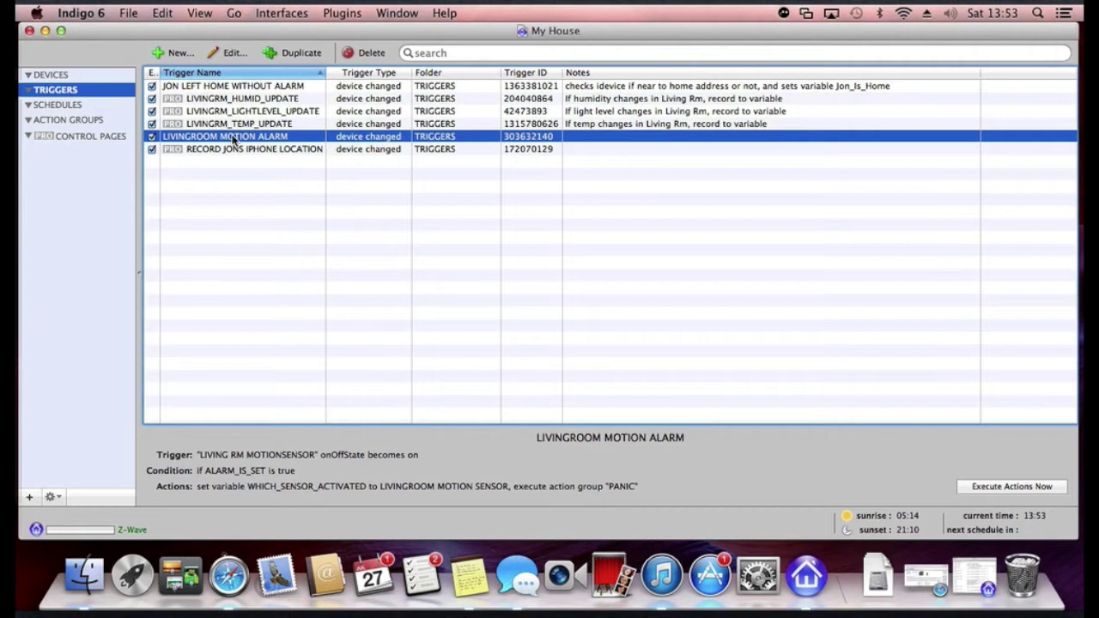
double_click(234, 140)
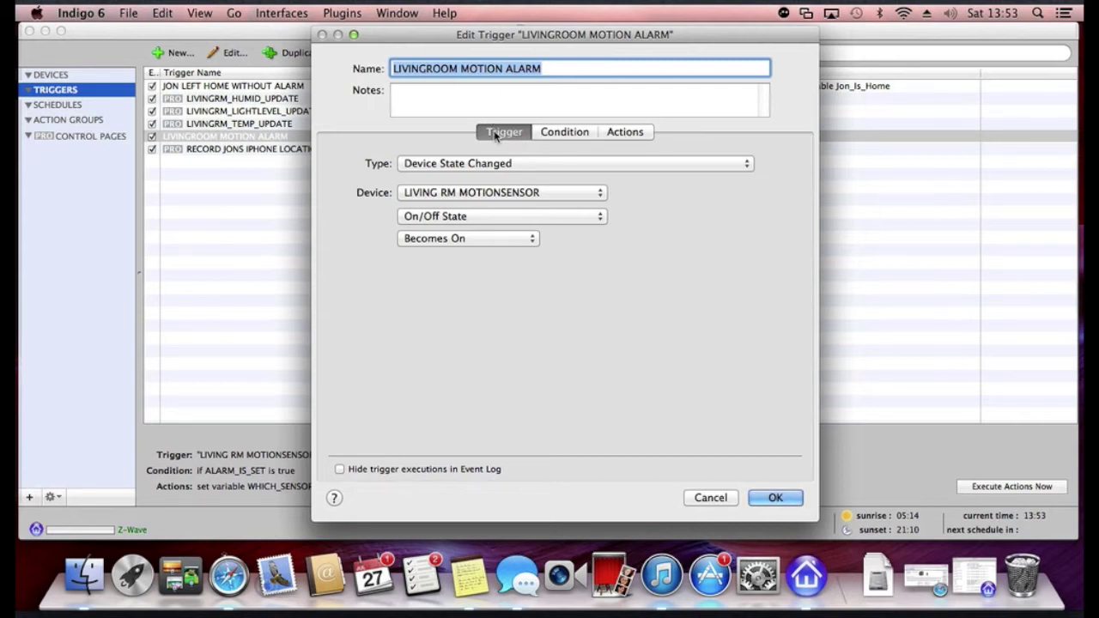
click(420, 167)
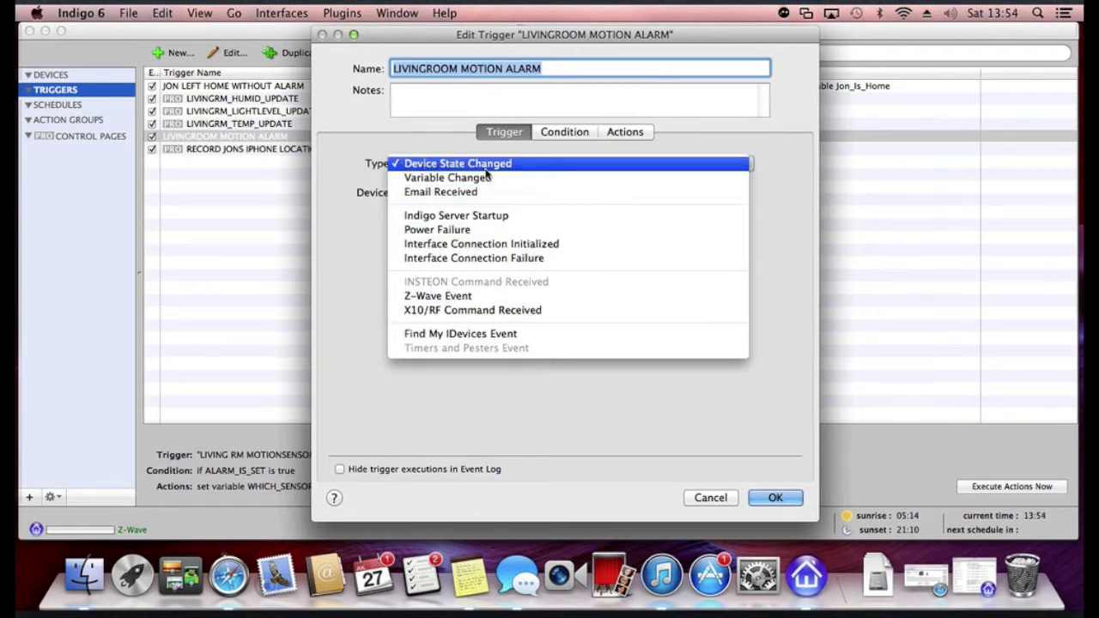
click(449, 166)
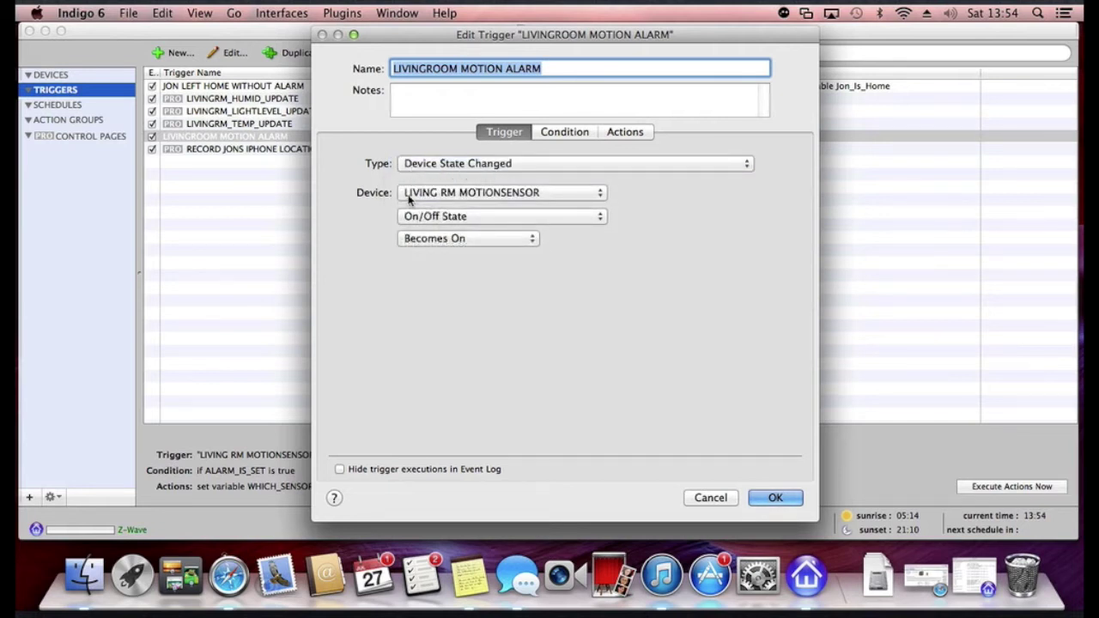
click(453, 192)
click(455, 193)
Show the trigger's Condition tab, requiring variable ALARM_IS_SET to be true.
click(565, 133)
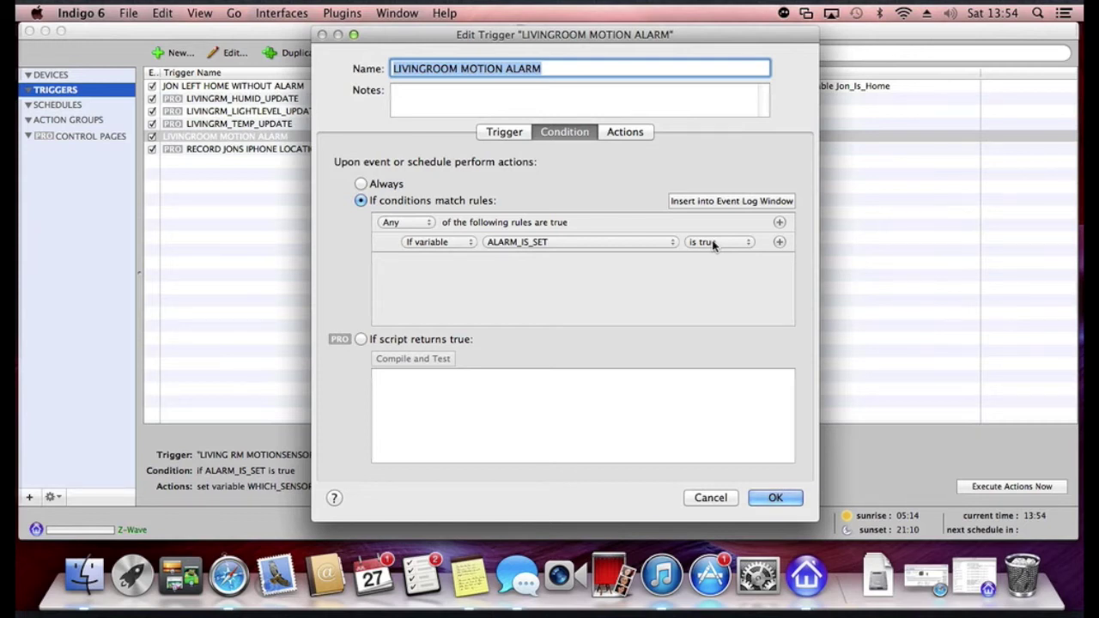
Show the trigger's actions and select the execute action group "PANIC" action.
click(625, 133)
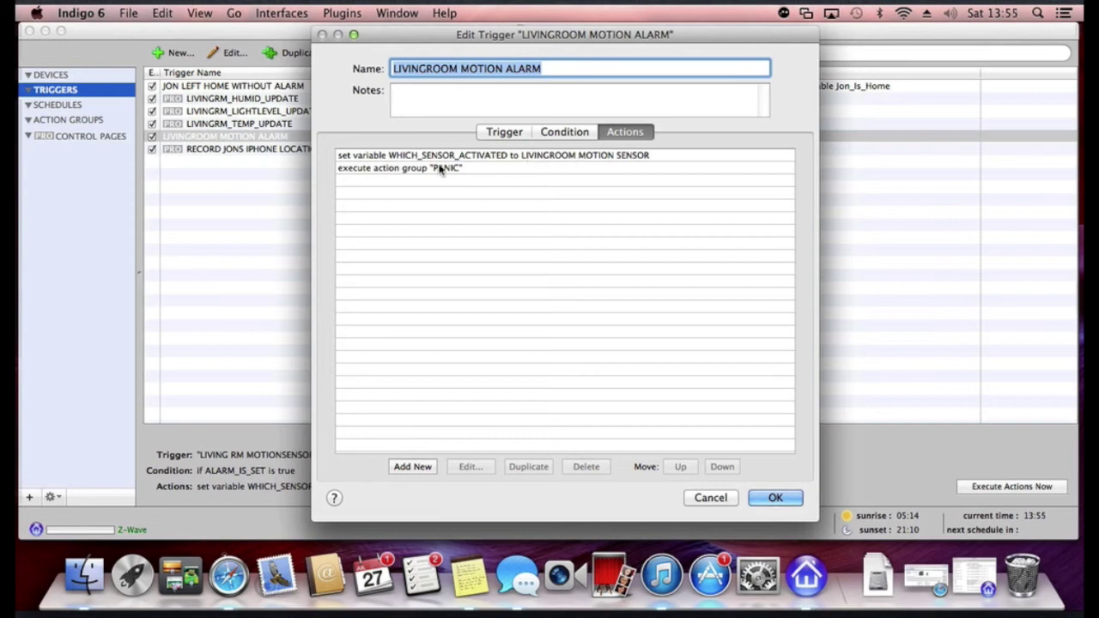
click(351, 171)
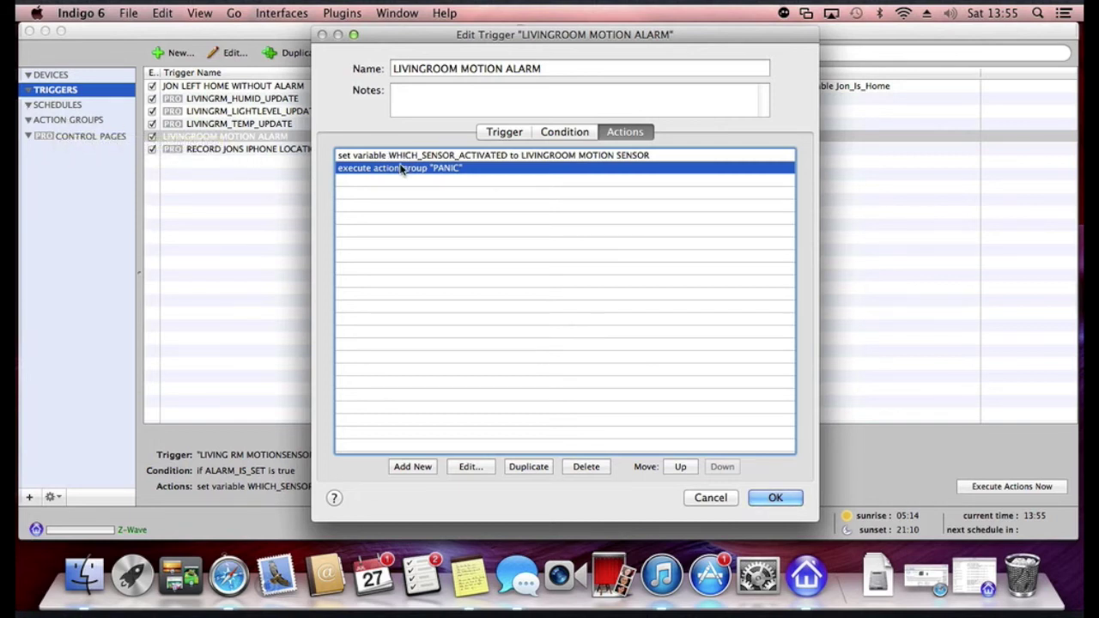
Cancel the editor, reopen LIVINGROOM MOTION ALARM to view its actions, and cancel again unchanged.
click(413, 471)
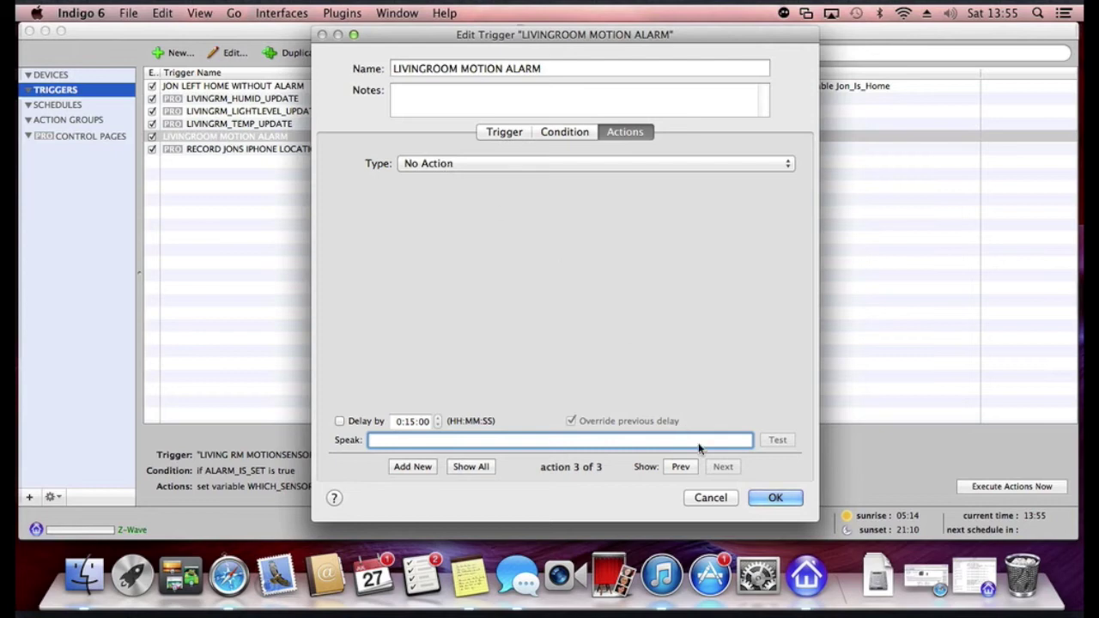
click(711, 498)
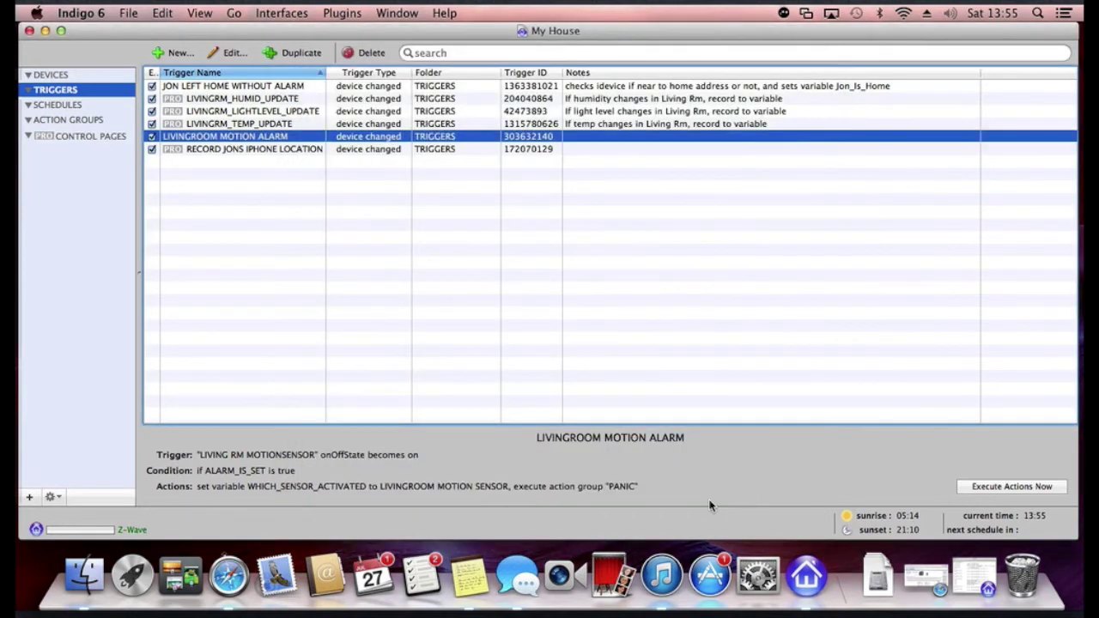
double_click(248, 138)
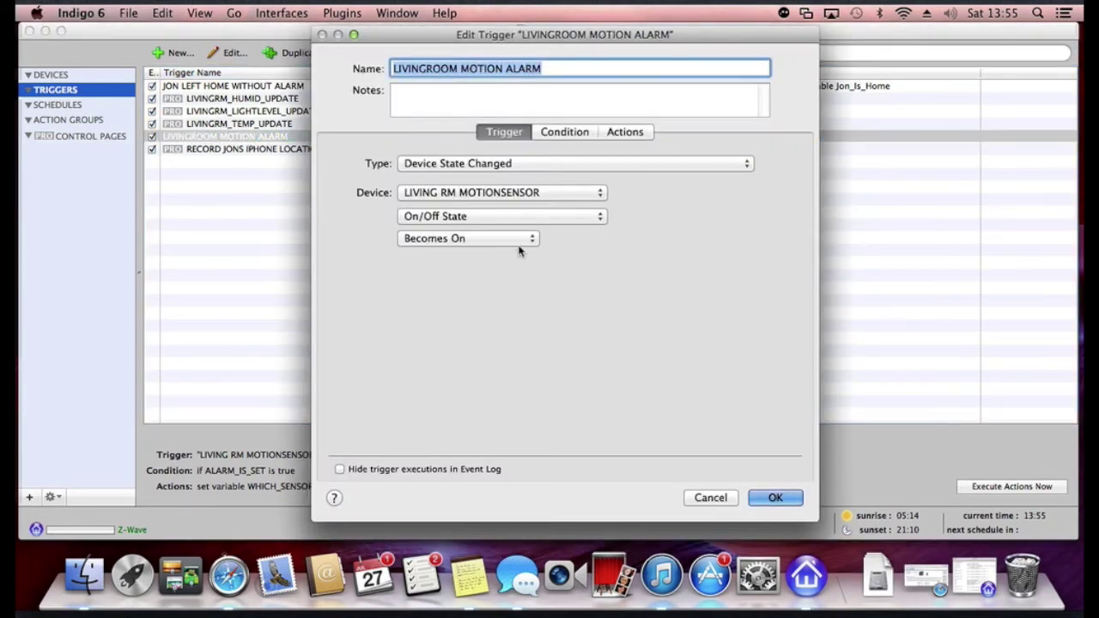
click(626, 131)
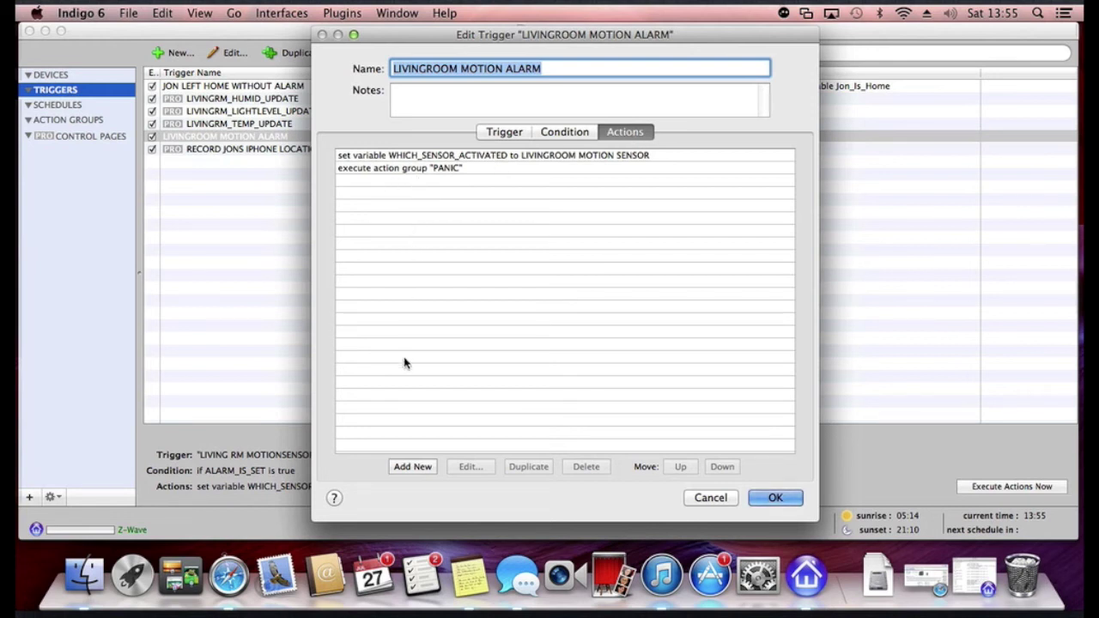
click(726, 498)
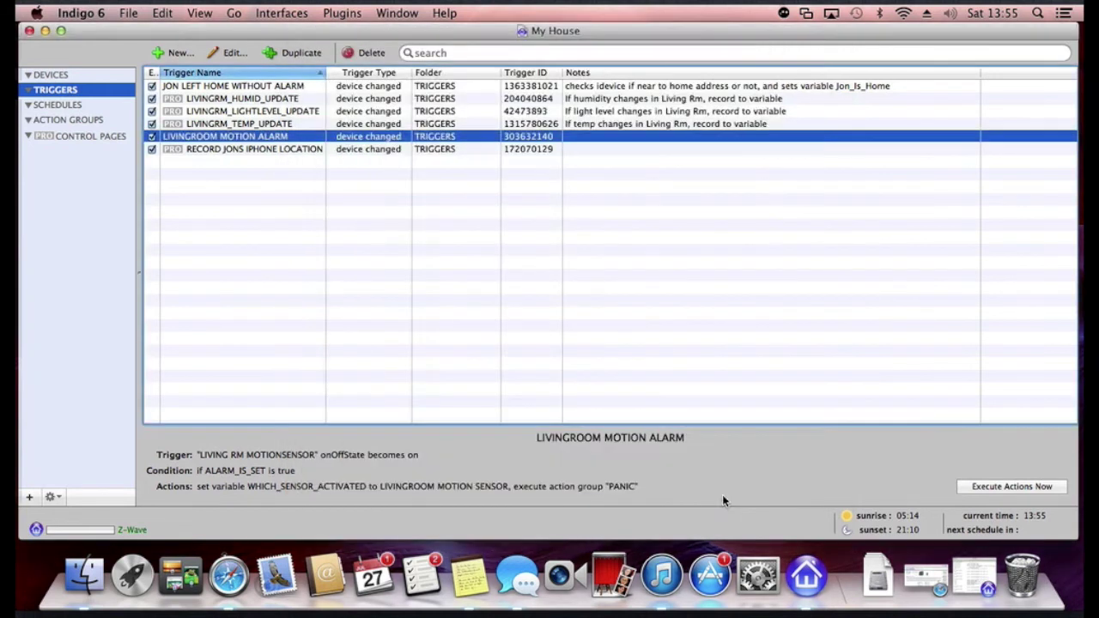
Create a new schedule from the Schedules list, defaulting to 13:56 every 1 day, with its dialog moved right.
super+click(228, 142)
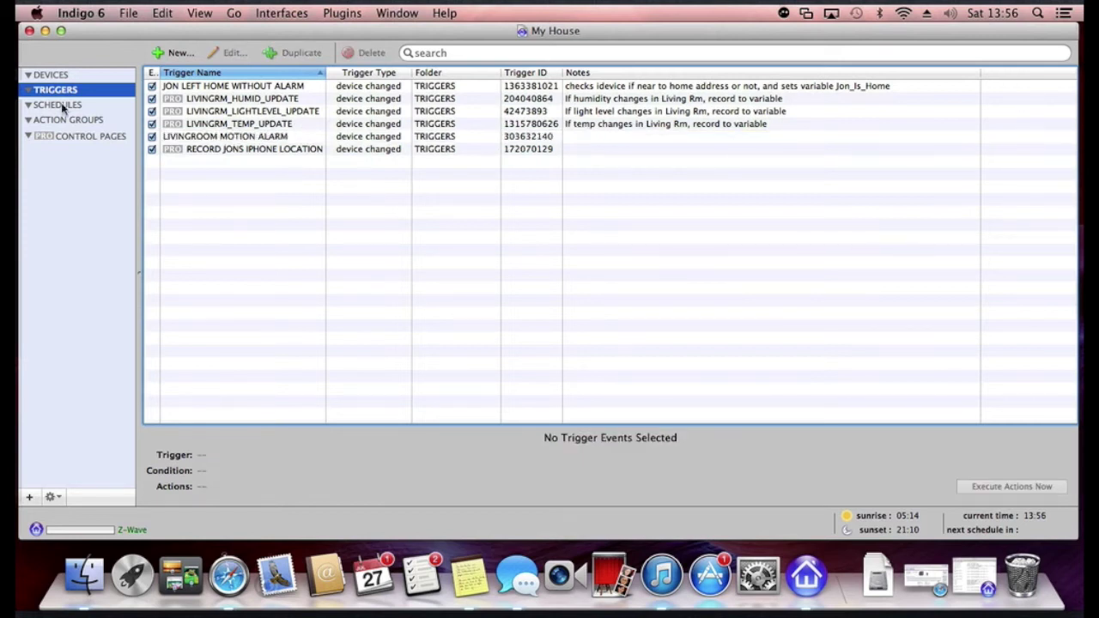
click(62, 104)
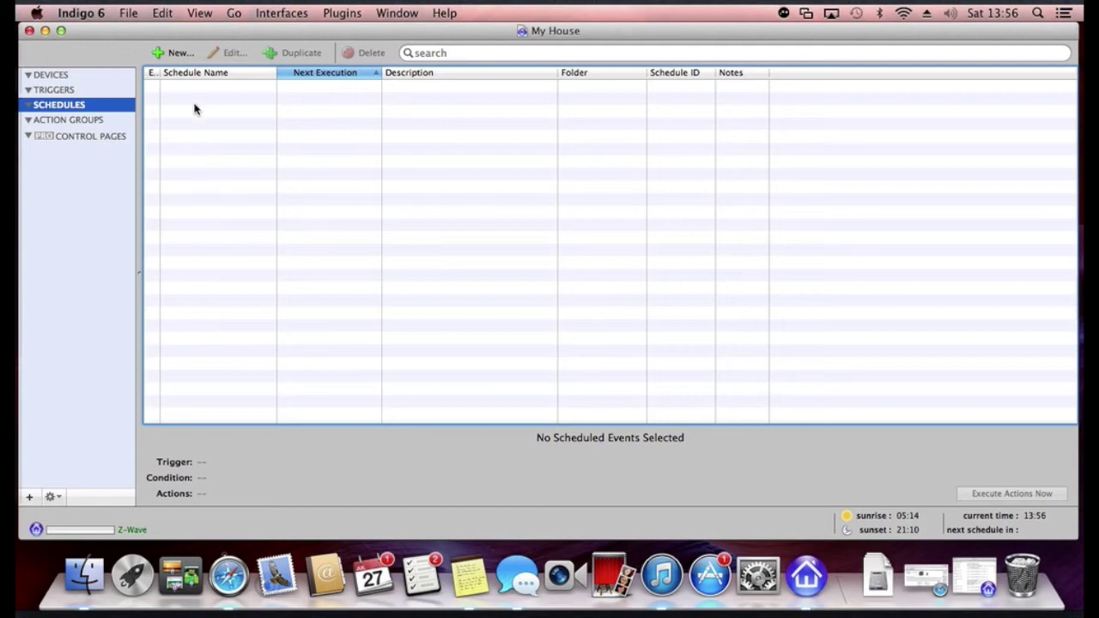
click(176, 52)
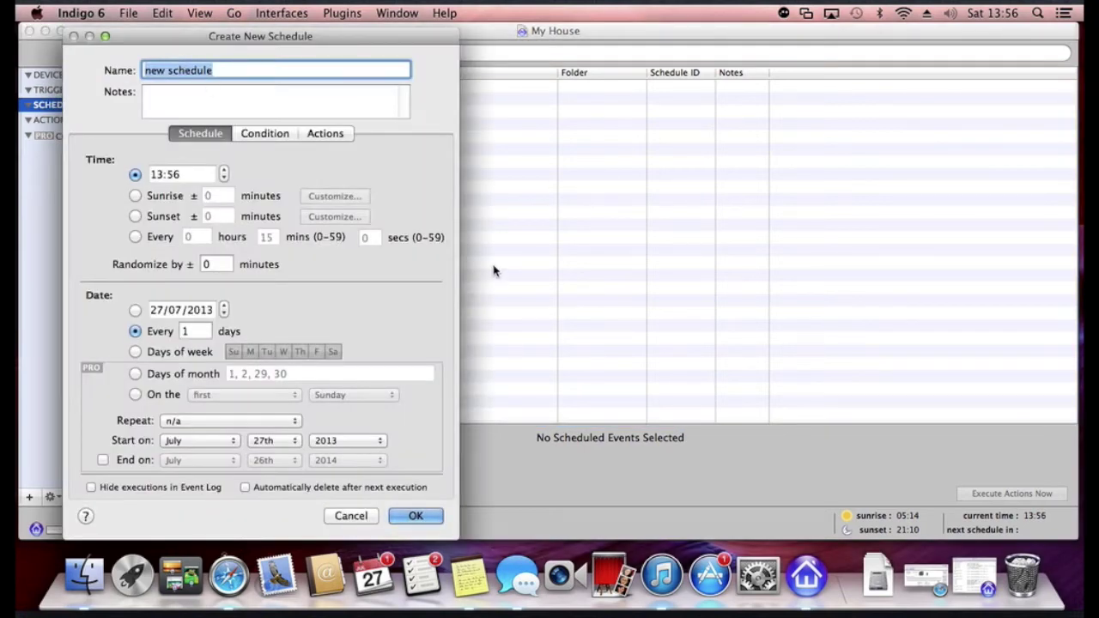
drag(323, 43, 454, 50)
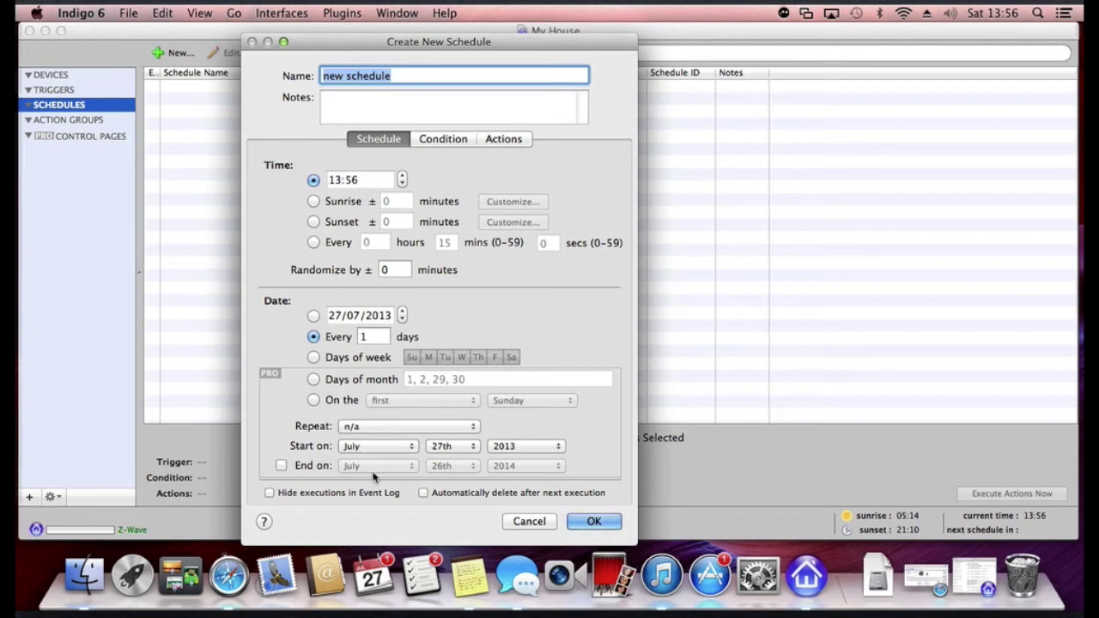
Set the schedule's condition to "If conditions match rules" with the "If dark" rule.
click(443, 142)
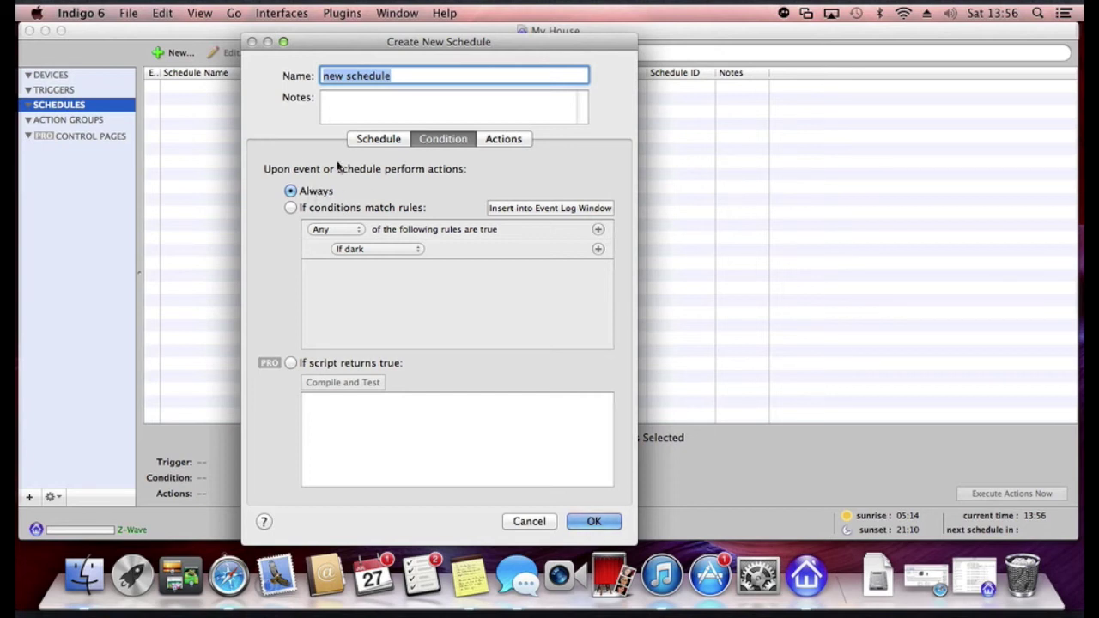
click(320, 211)
Browse the Device, Server and Variable Actions submenus of the schedule's action Type menu.
click(519, 141)
click(393, 172)
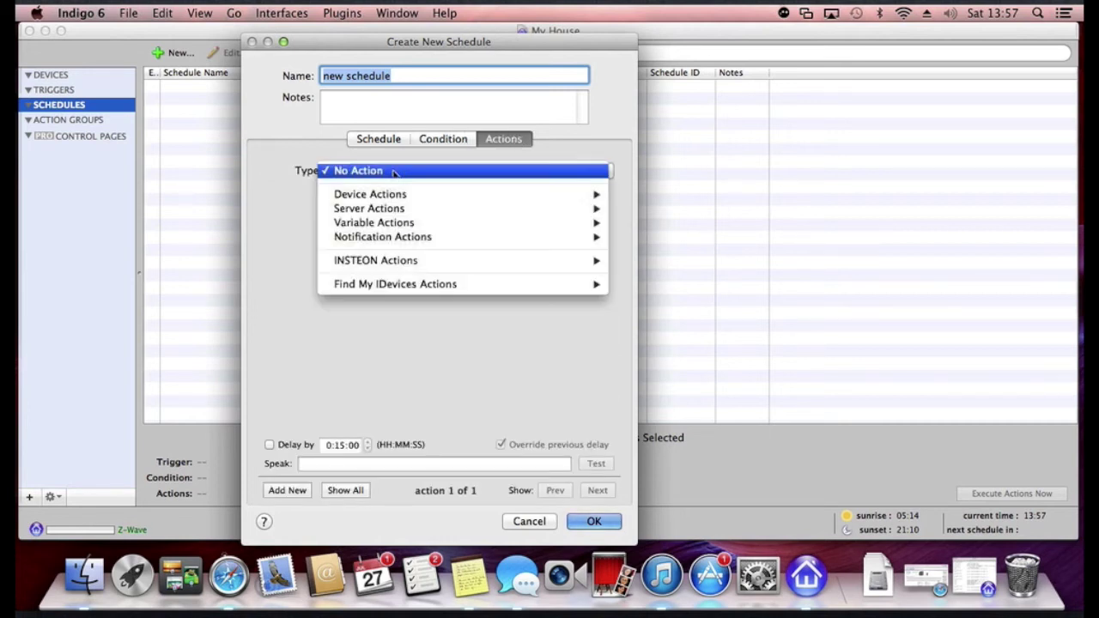
mouse_move(393, 198)
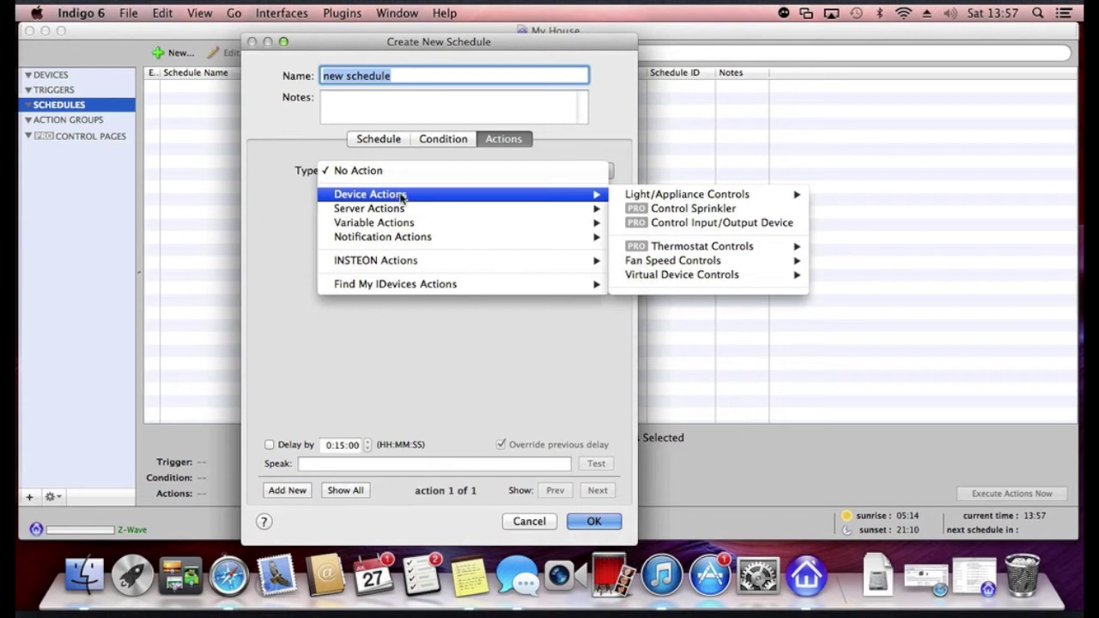
mouse_move(650, 201)
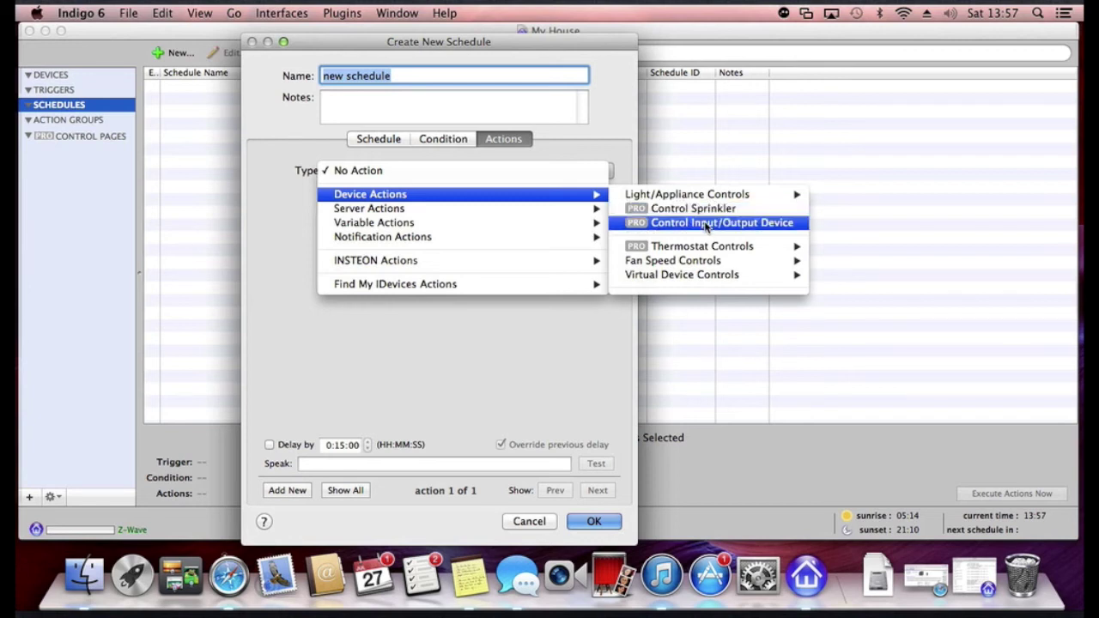
mouse_move(698, 249)
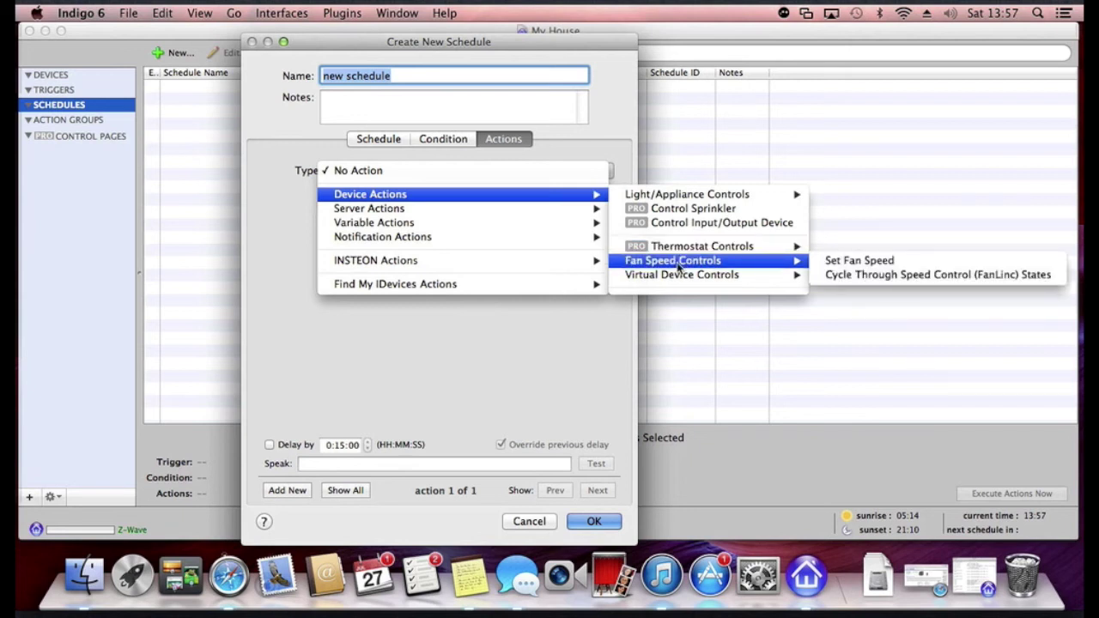
mouse_move(676, 276)
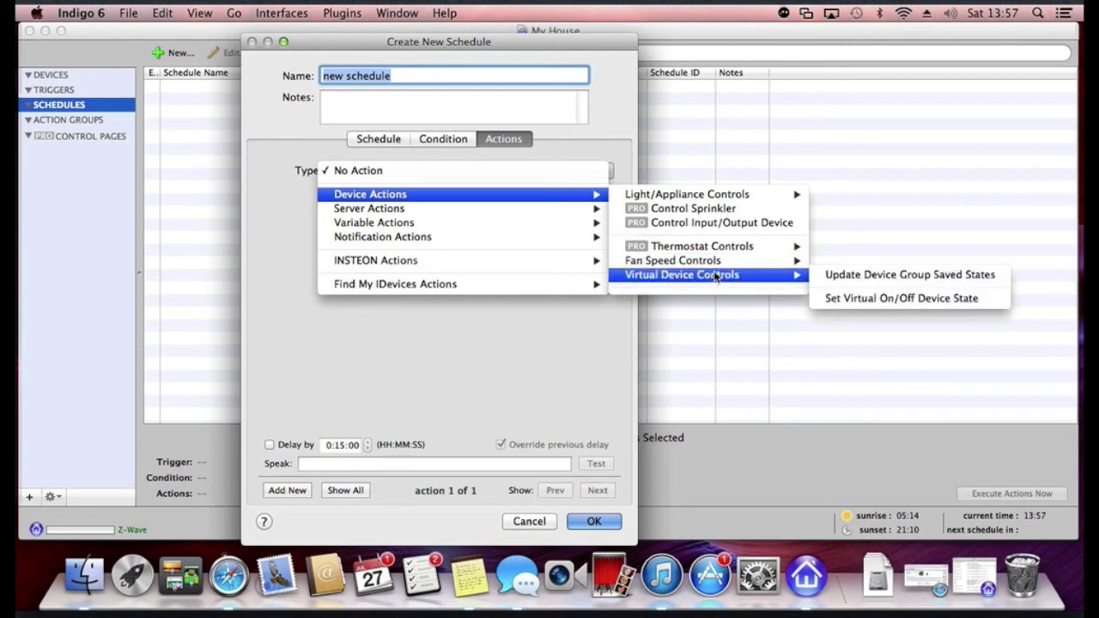
mouse_move(437, 213)
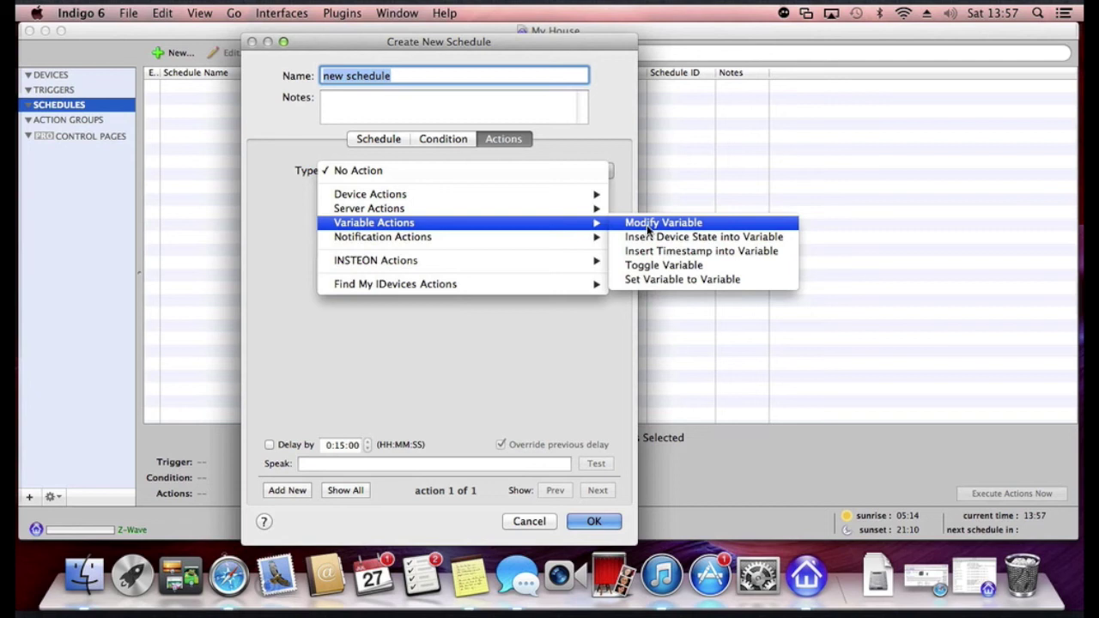
mouse_move(451, 243)
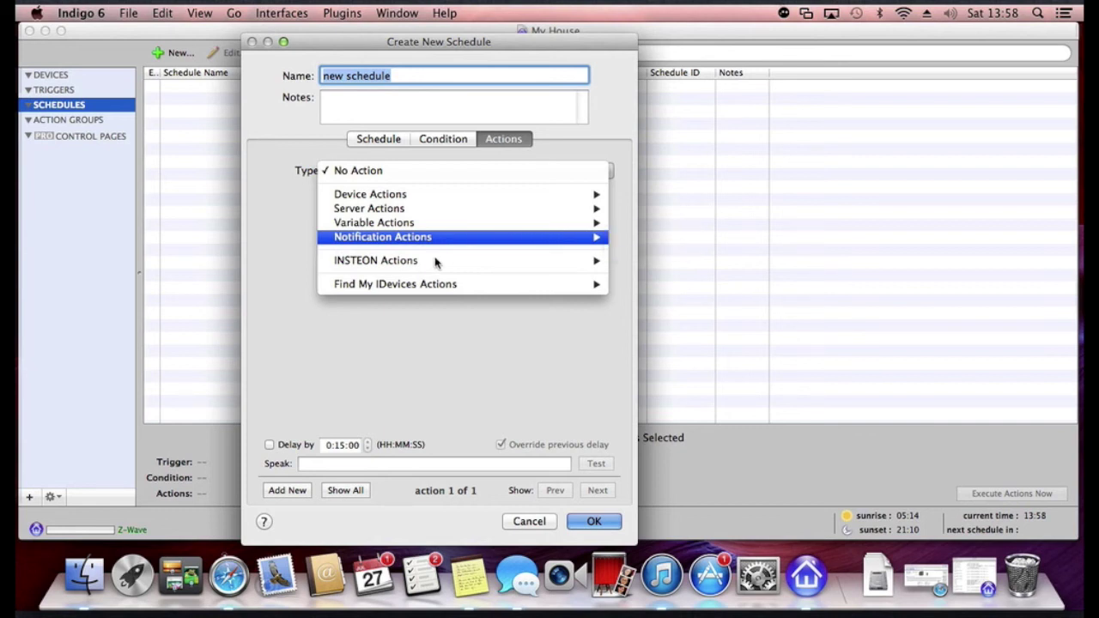
mouse_move(373, 262)
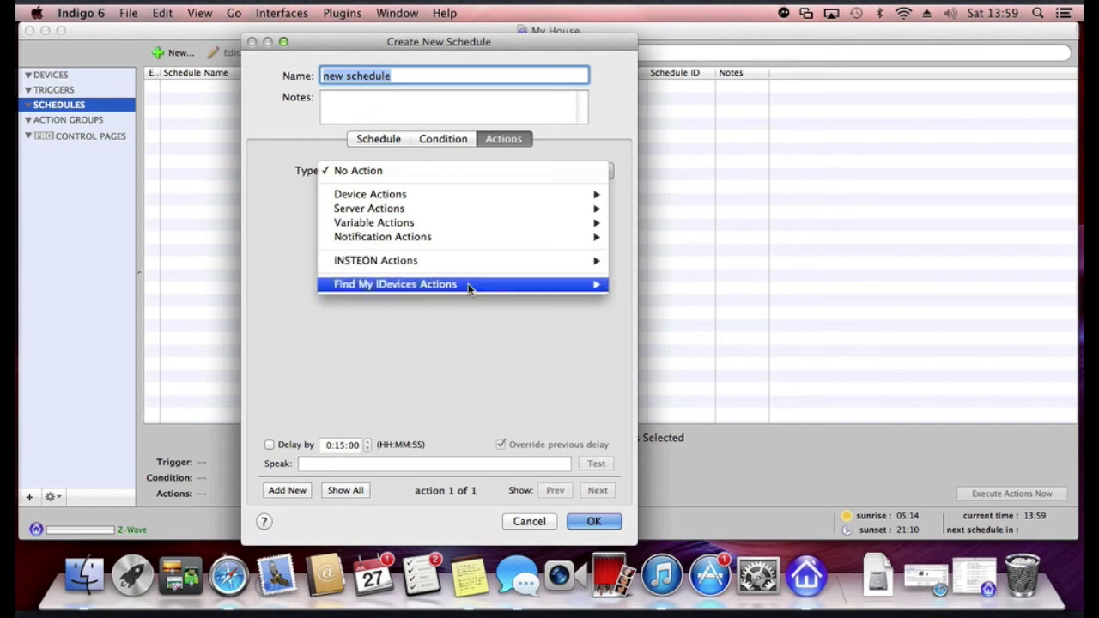
mouse_move(464, 292)
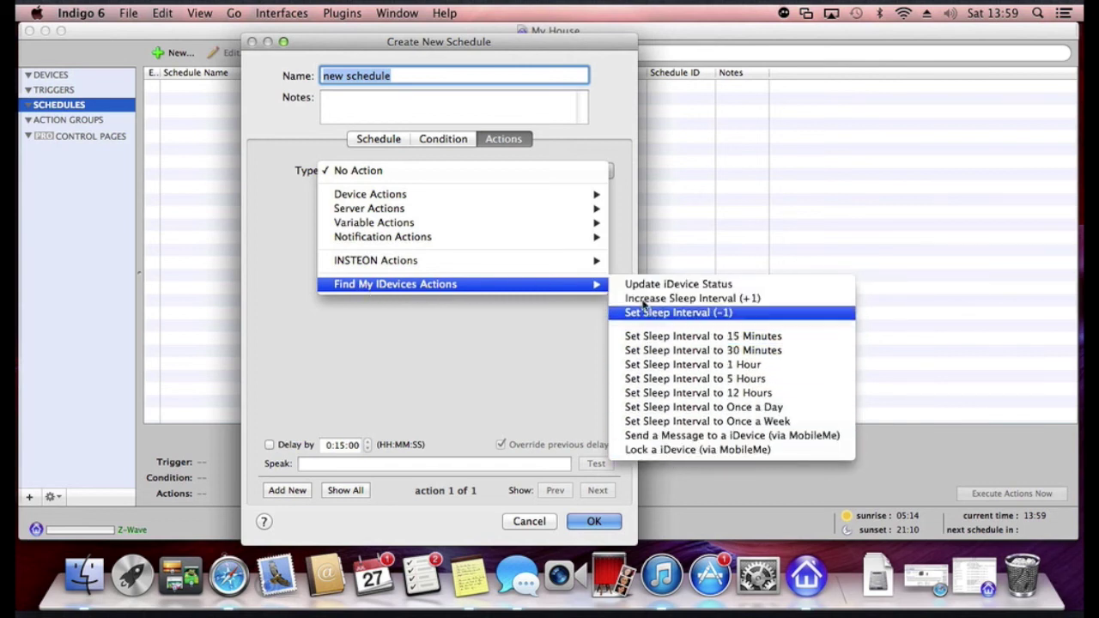
Close the Type menu without choosing and enter "Hello" as the spoken text.
click(422, 367)
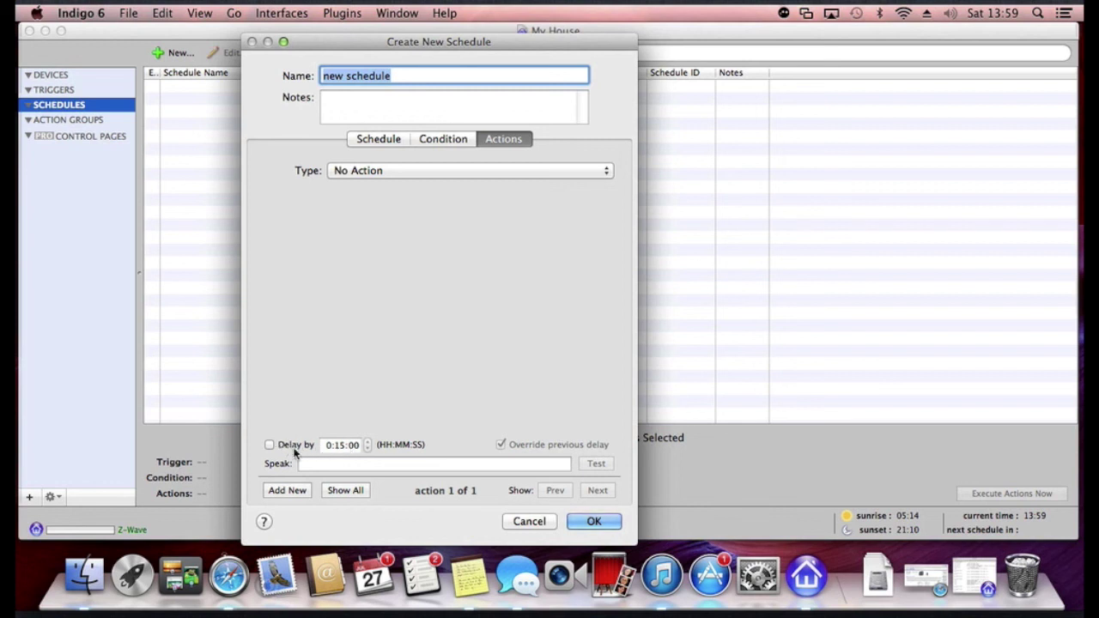
click(337, 465)
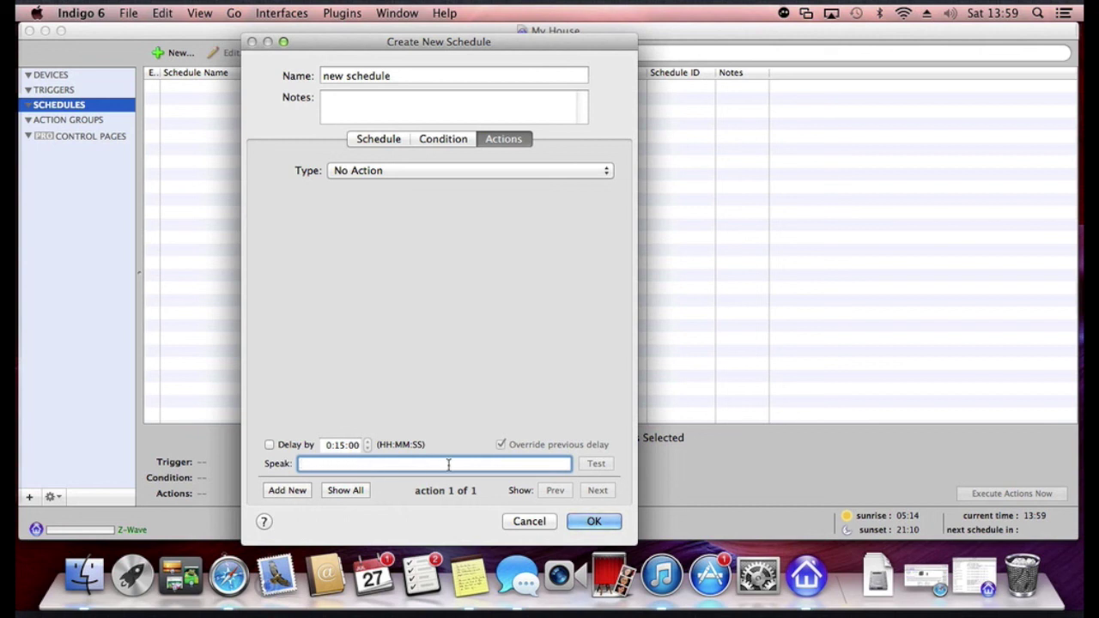
text(Hello)
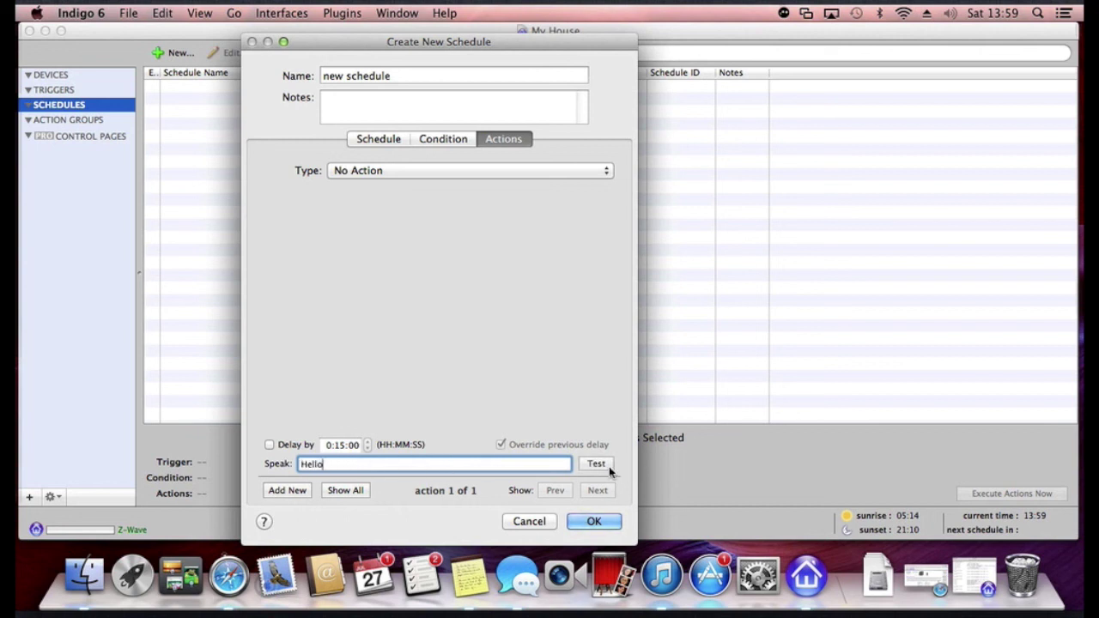